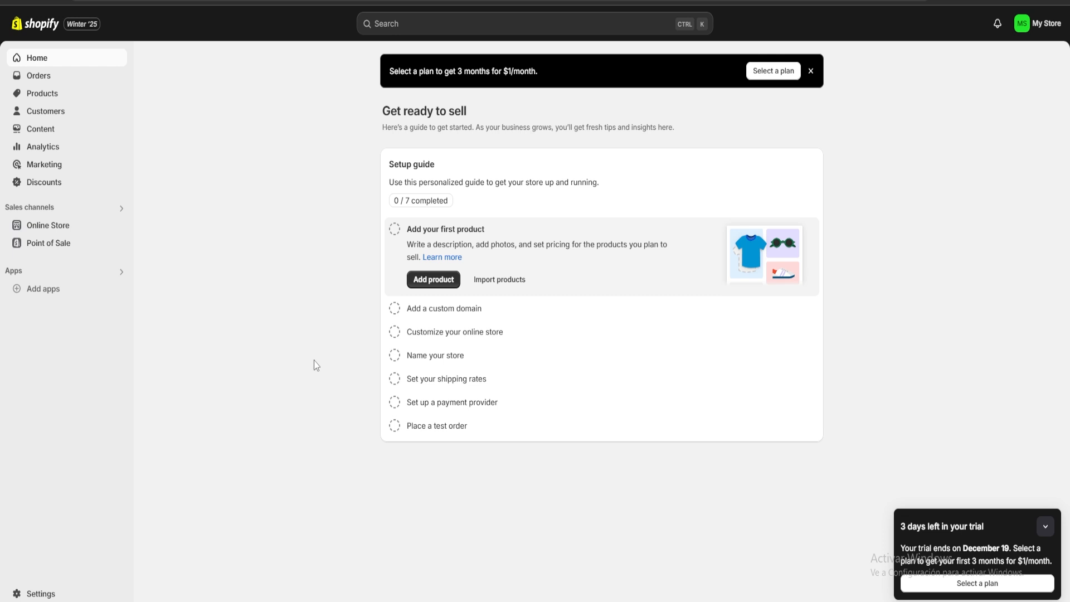
Start a new product and title it "The Scream by Much"
{"action": "left_click", "coordinate": [66, 93]}
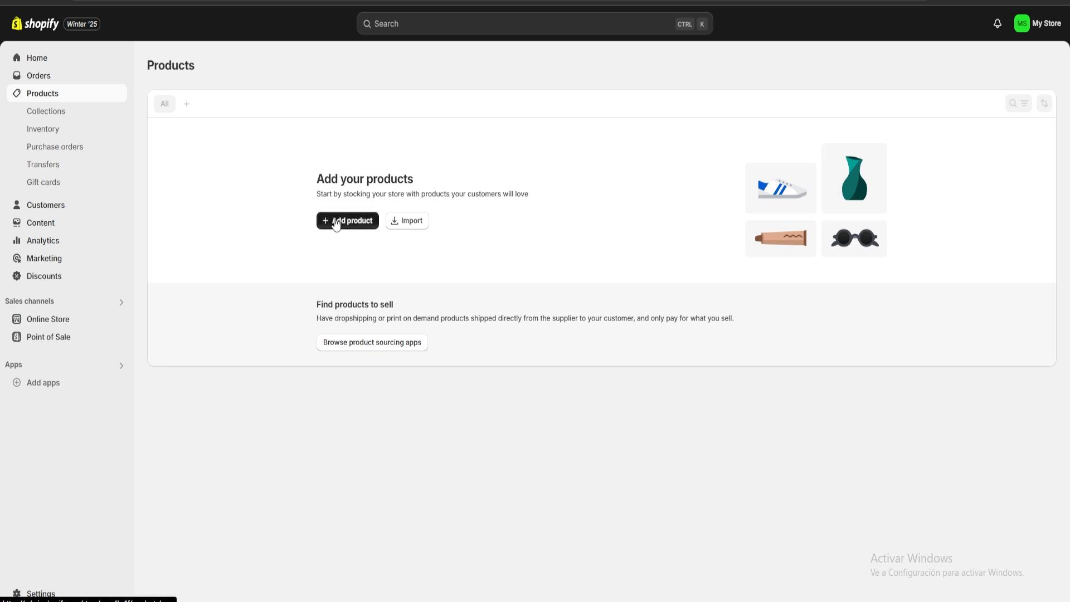
{"action": "left_click", "coordinate": [334, 221]}
{"action": "left_click", "coordinate": [397, 120]}
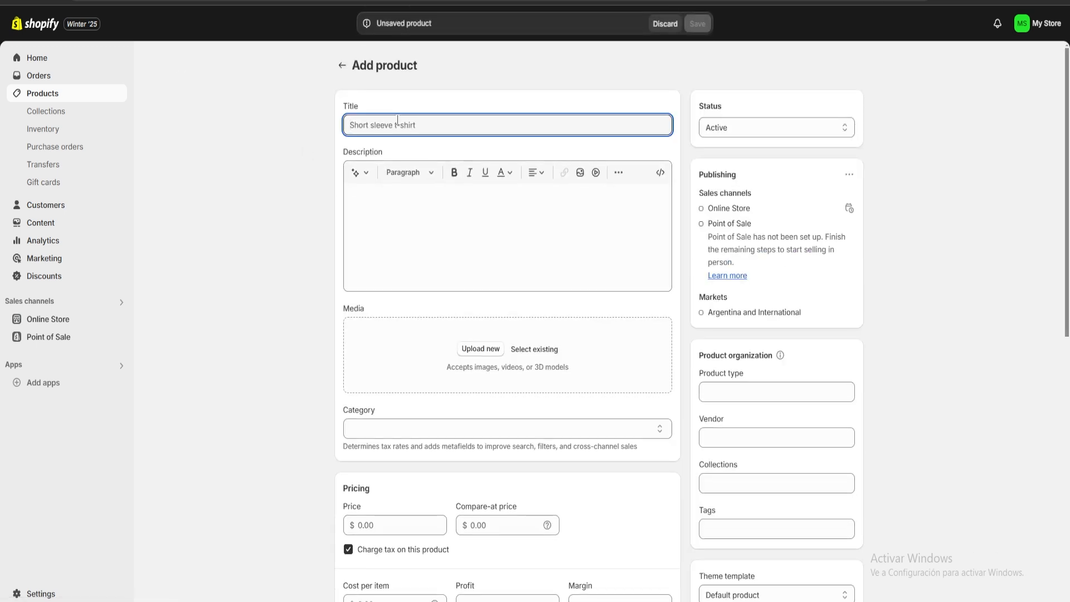
{"action": "type", "text": "The Scream"}
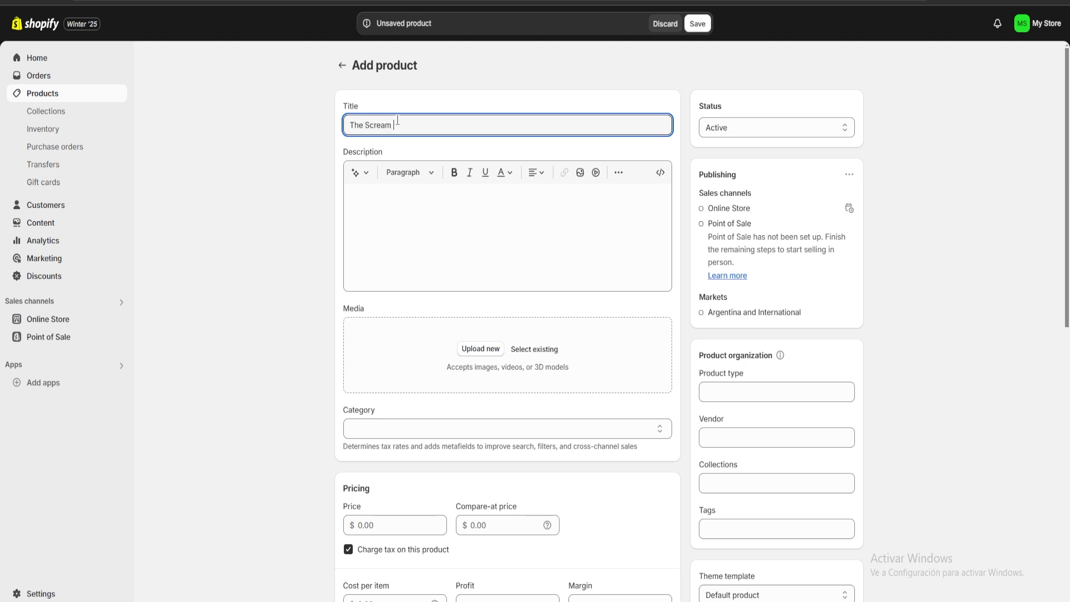
{"action": "type", "text": " by Much"}
Generate an AI product description in the Expert tone from the keywords "The Scream by Much" and keep it
{"action": "left_click", "coordinate": [455, 187]}
{"action": "triple_click", "coordinate": [451, 126]}
{"action": "key", "text": "ctrl+c"}
{"action": "left_click", "coordinate": [456, 237]}
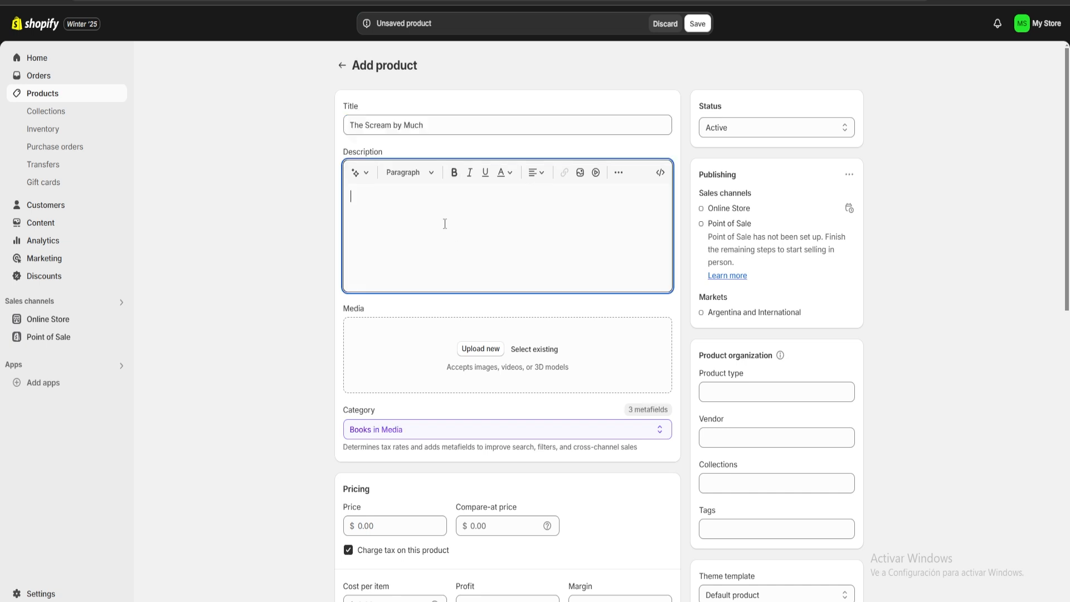
{"action": "left_click", "coordinate": [356, 173]}
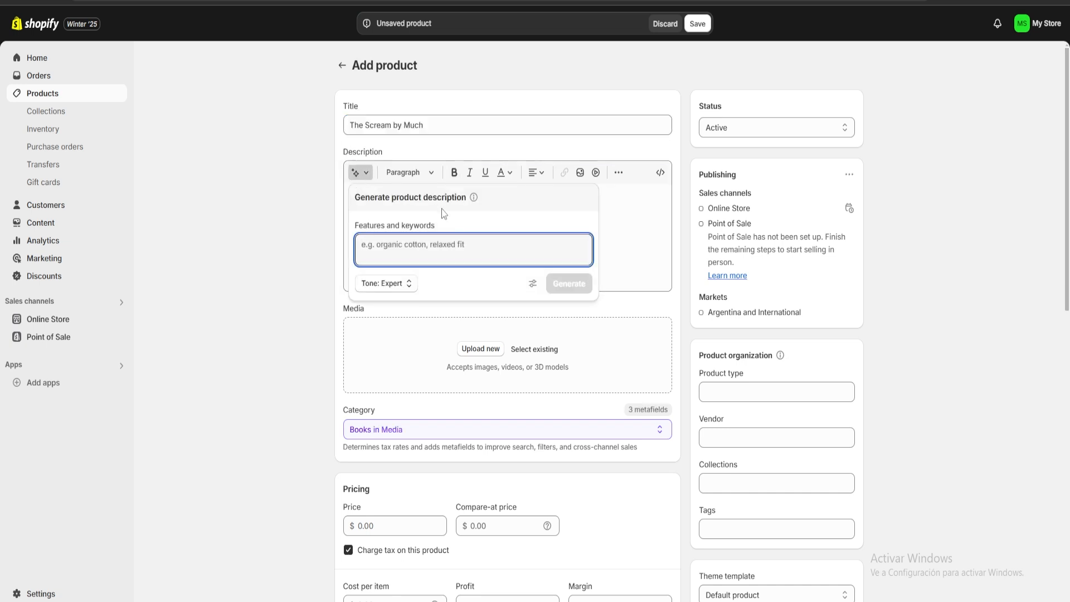
{"action": "key", "text": "ctrl+v"}
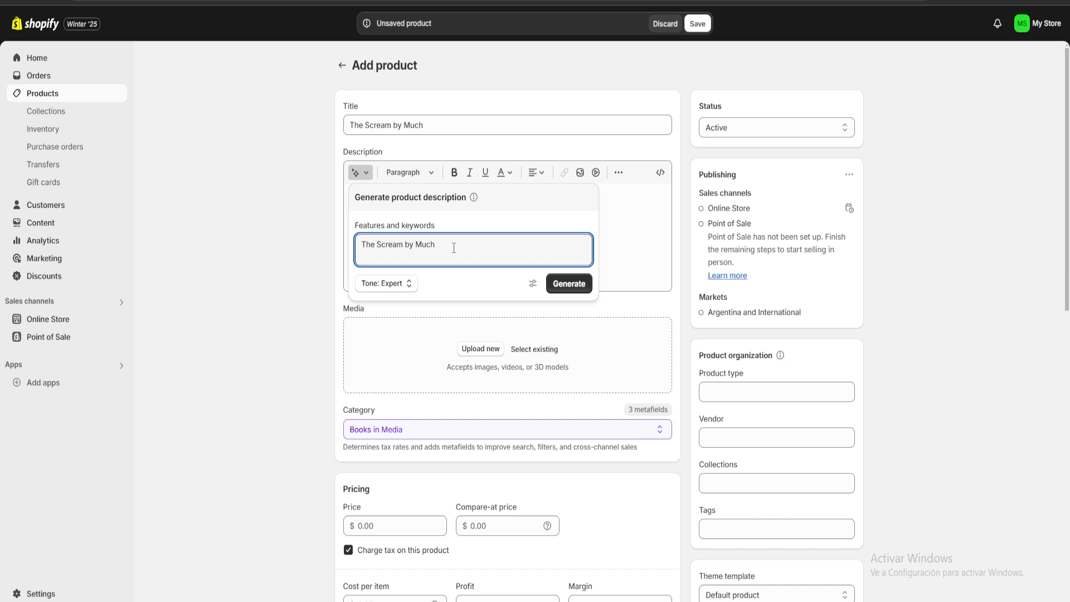
{"action": "left_click", "coordinate": [568, 283]}
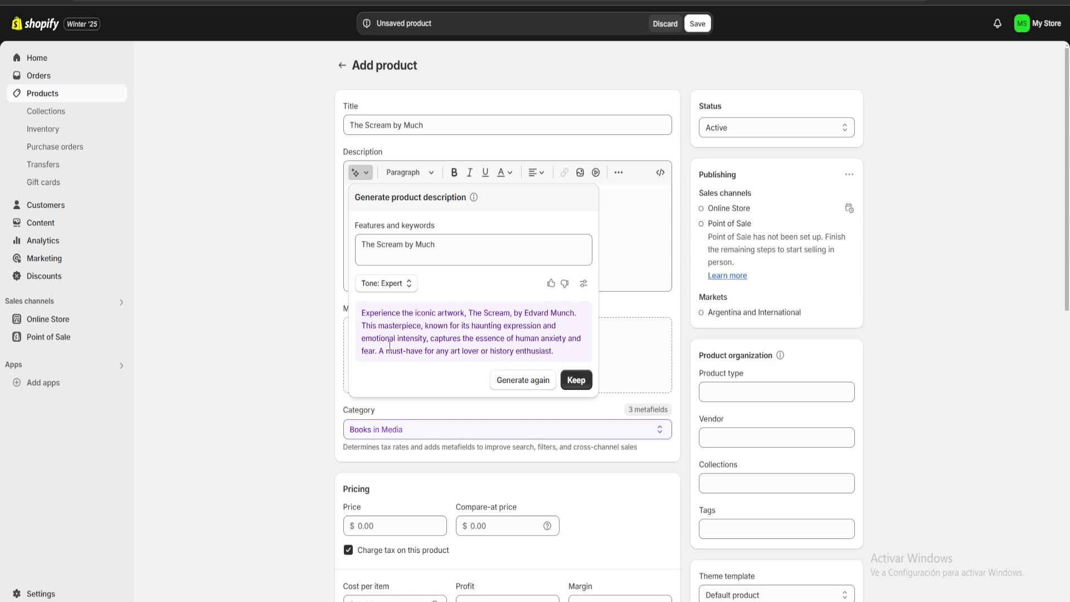
{"action": "left_click", "coordinate": [576, 380]}
Upload the image of The Scream painting from drive D as the product's media
{"action": "scroll", "coordinate": [478, 290], "scroll_direction": "down", "scroll_amount": 1}
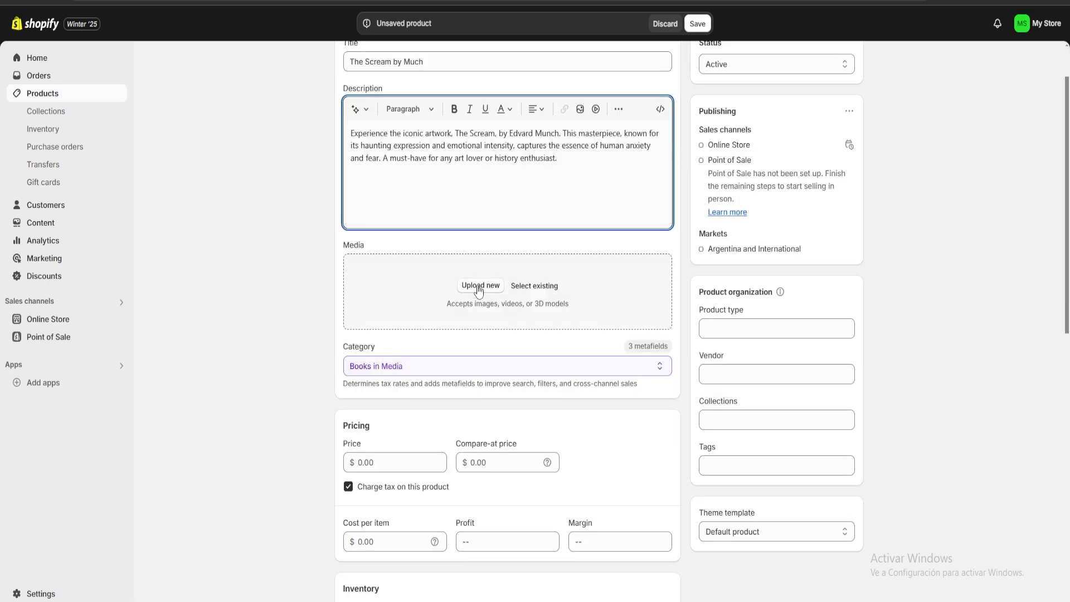
{"action": "left_click", "coordinate": [479, 285]}
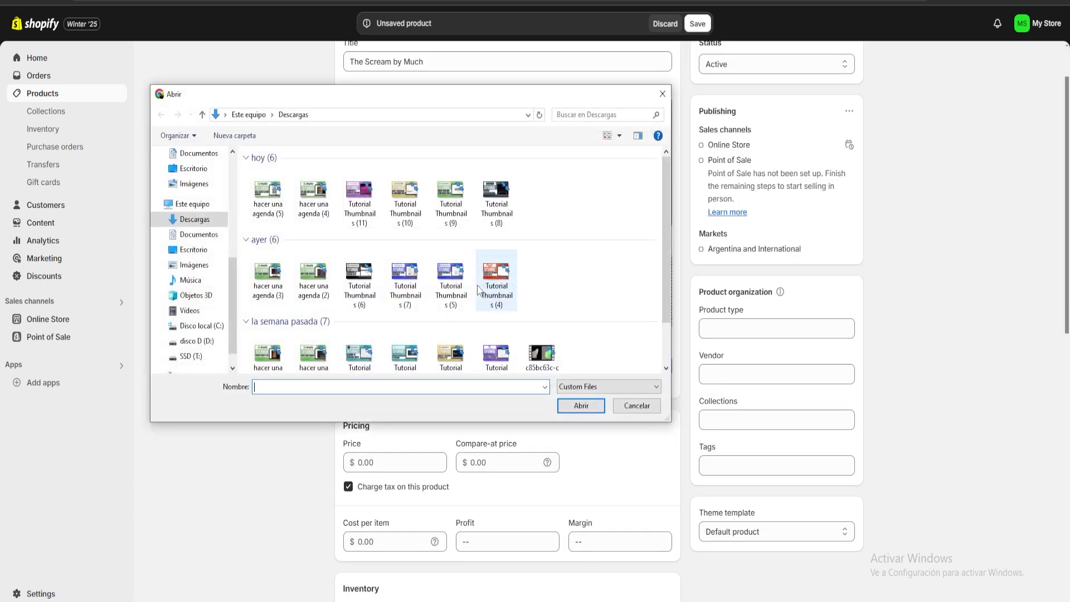
{"action": "left_click", "coordinate": [192, 340]}
{"action": "left_click", "coordinate": [463, 196]}
{"action": "double_click", "coordinate": [464, 195]}
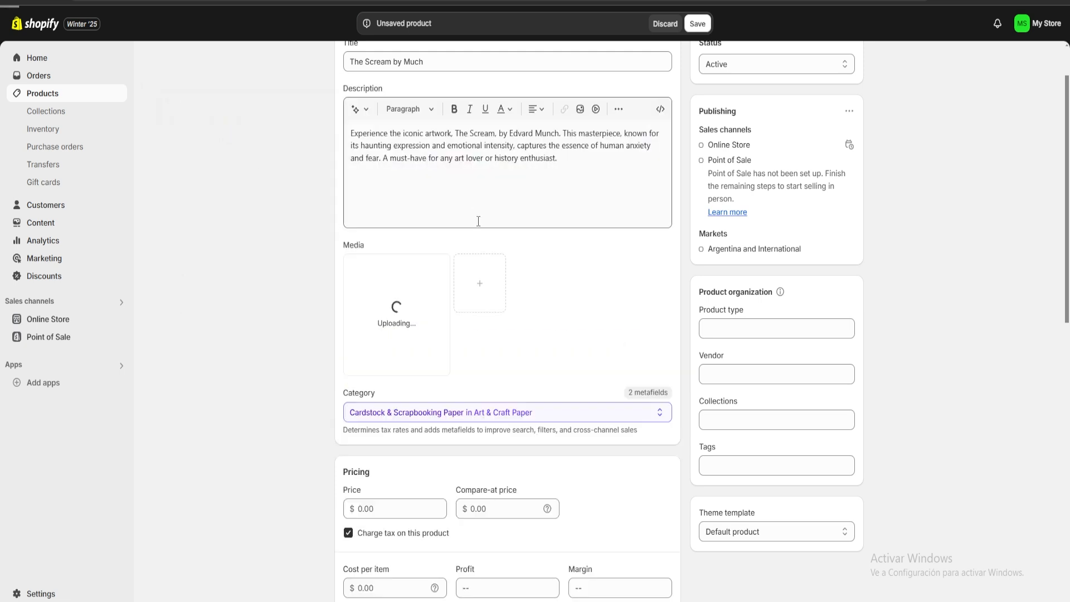
Check the product's category choices under Painting Canvas and keep Canvas Rolls
{"action": "scroll", "coordinate": [532, 257], "scroll_direction": "down", "scroll_amount": 2}
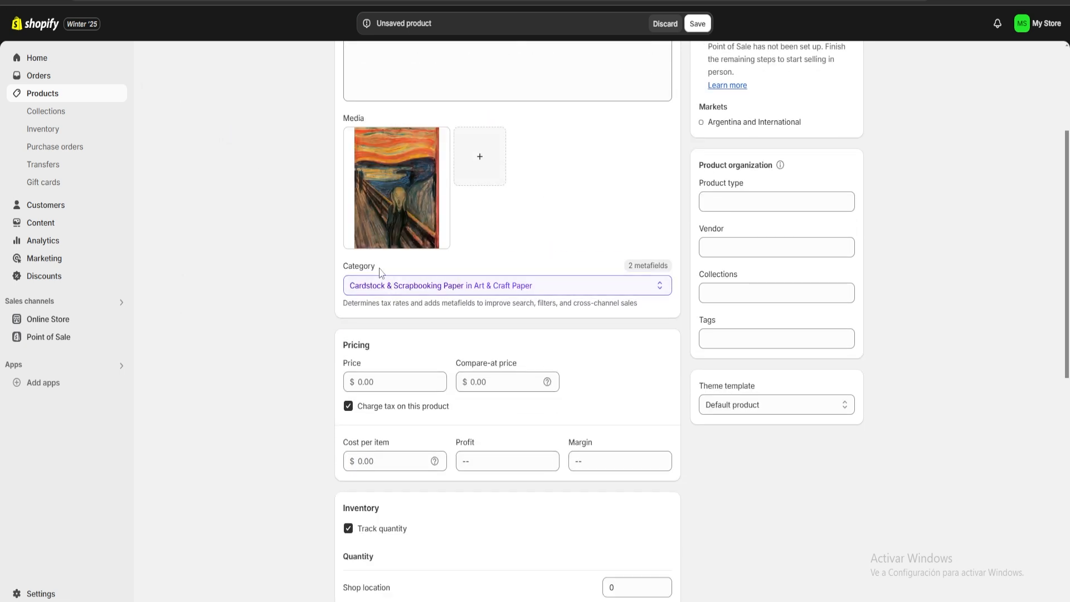
{"action": "left_click_drag", "start_coordinate": [379, 270], "coordinate": [340, 271]}
{"action": "left_click", "coordinate": [399, 271]}
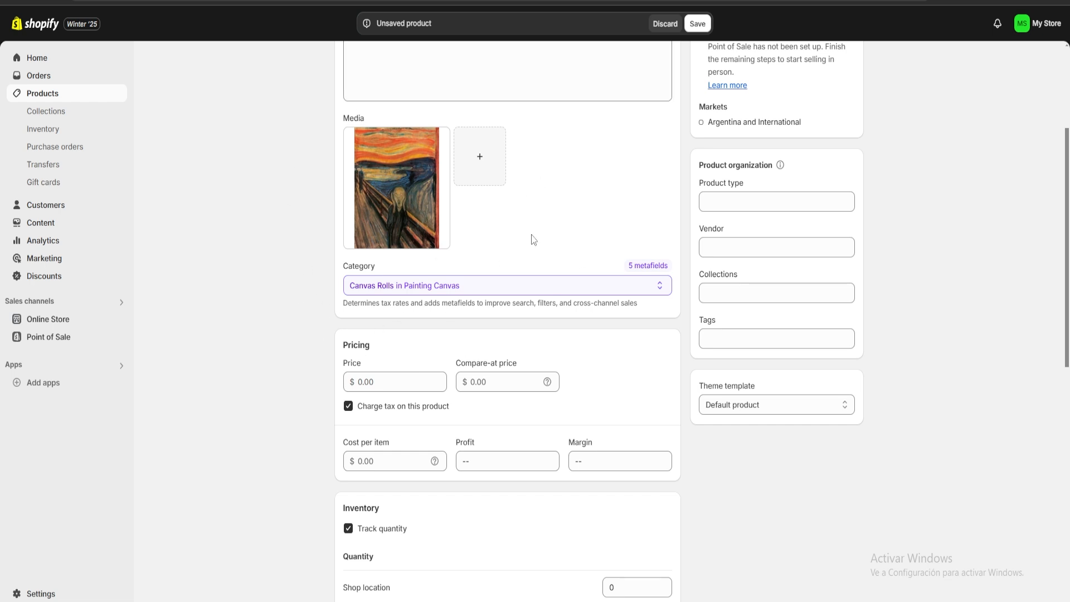
{"action": "left_click", "coordinate": [505, 283]}
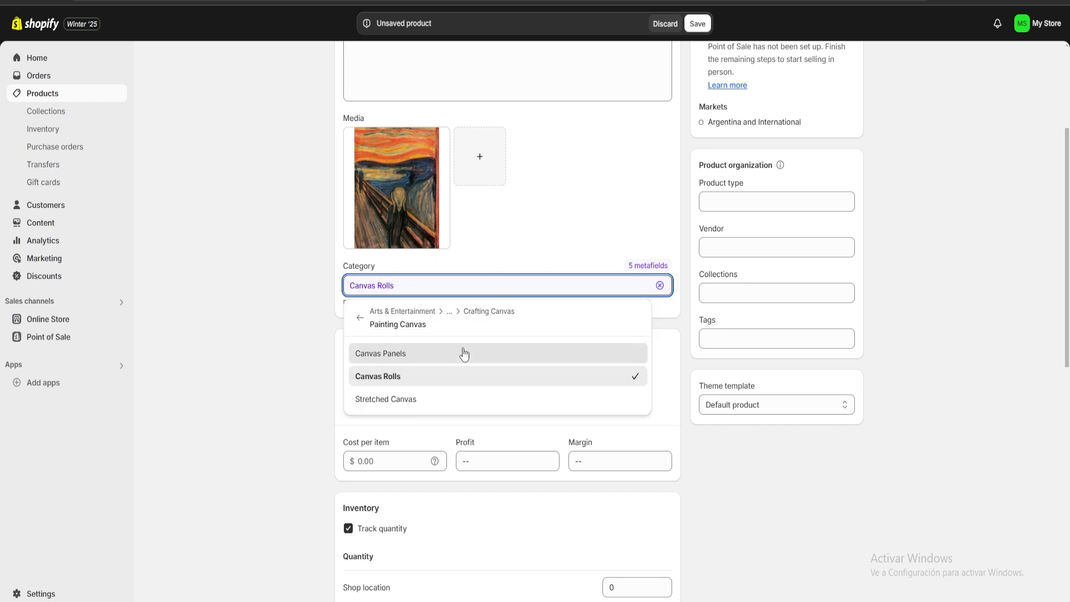
{"action": "left_click", "coordinate": [546, 191]}
Set the price to $30,000.00 and the cost per item to $15,000.00, with quantity tracking turned off
{"action": "scroll", "coordinate": [568, 199], "scroll_direction": "down", "scroll_amount": 2}
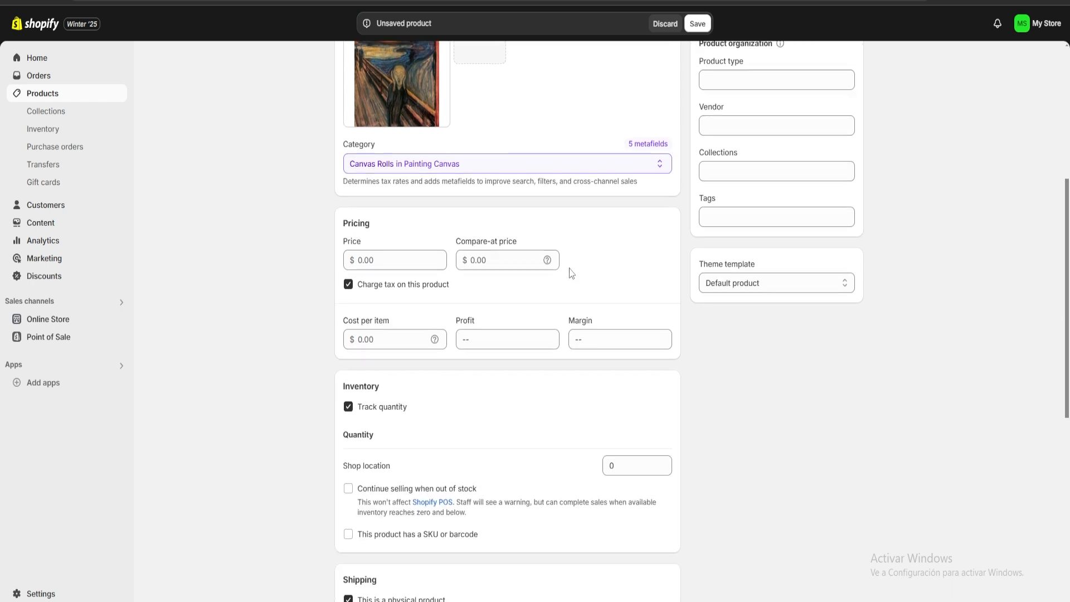
{"action": "left_click", "coordinate": [388, 260]}
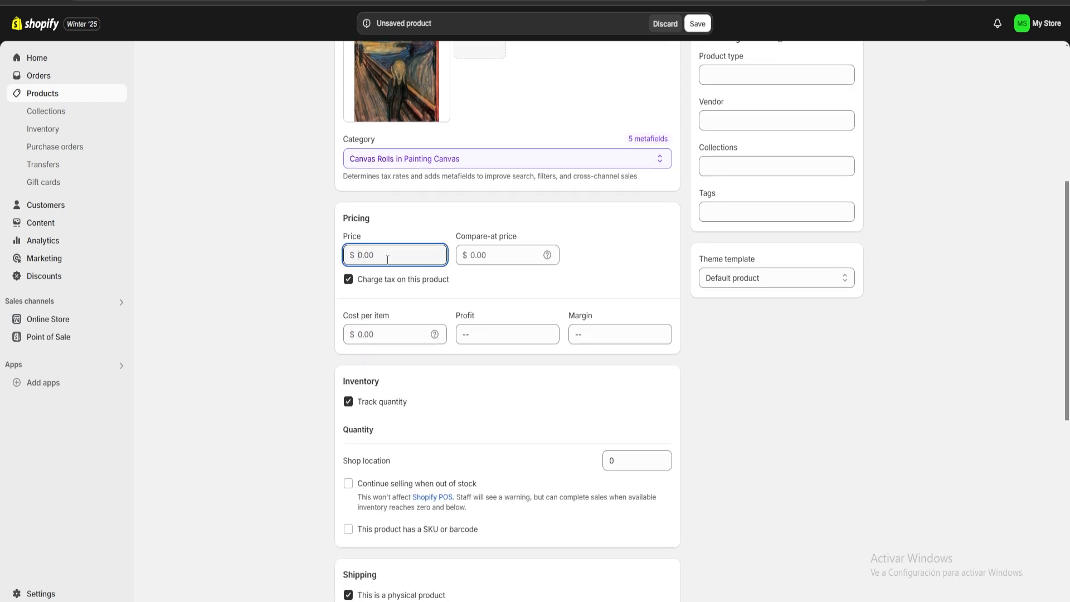
{"action": "type", "text": "30000"}
{"action": "left_click", "coordinate": [381, 336]}
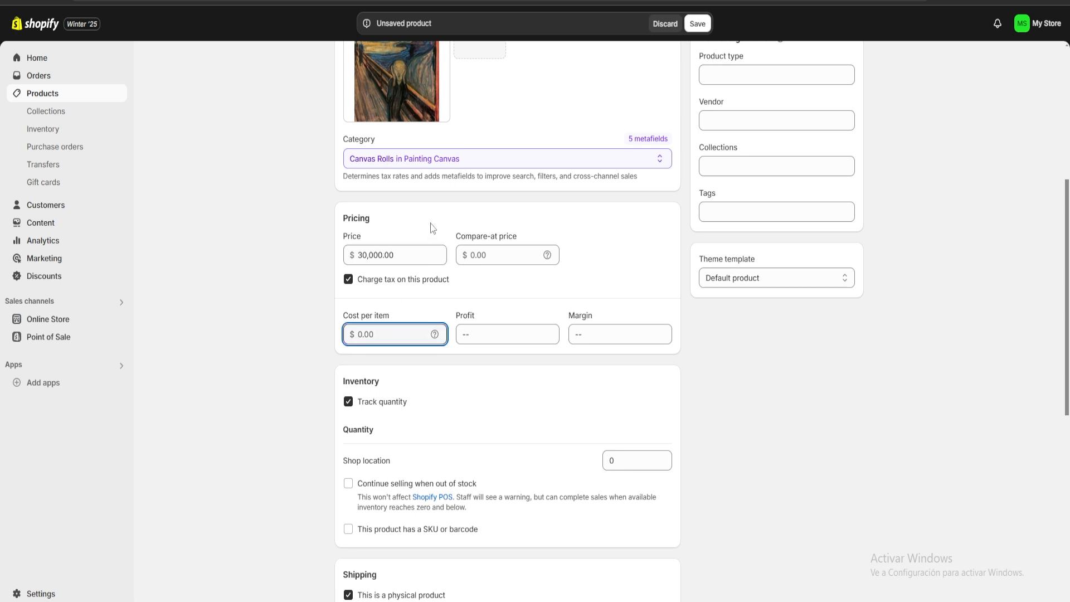
{"action": "type", "text": "15000"}
{"action": "left_click", "coordinate": [433, 227]}
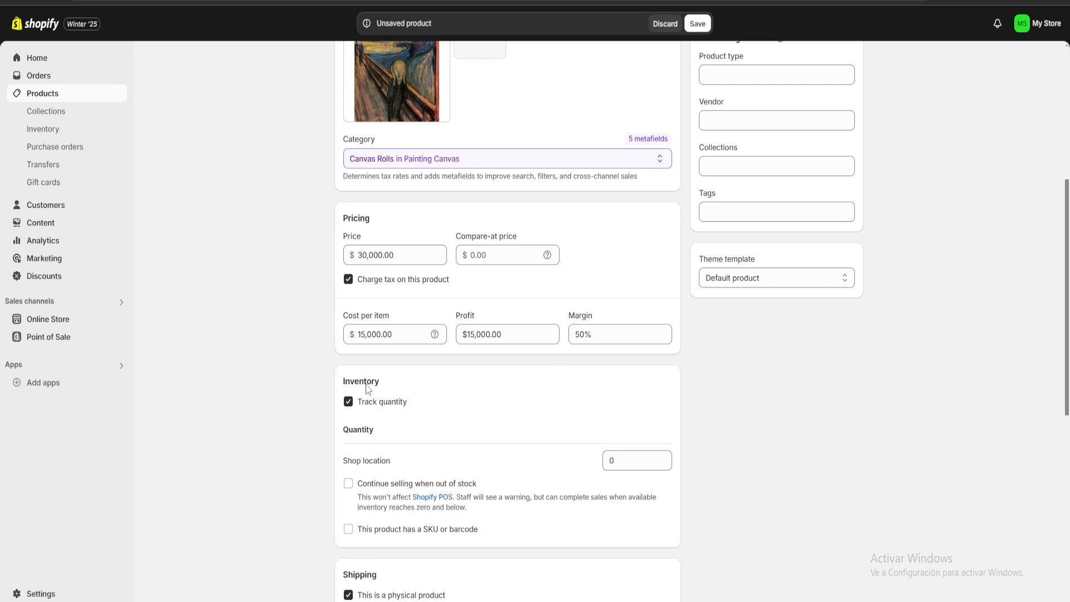
{"action": "left_click", "coordinate": [348, 402]}
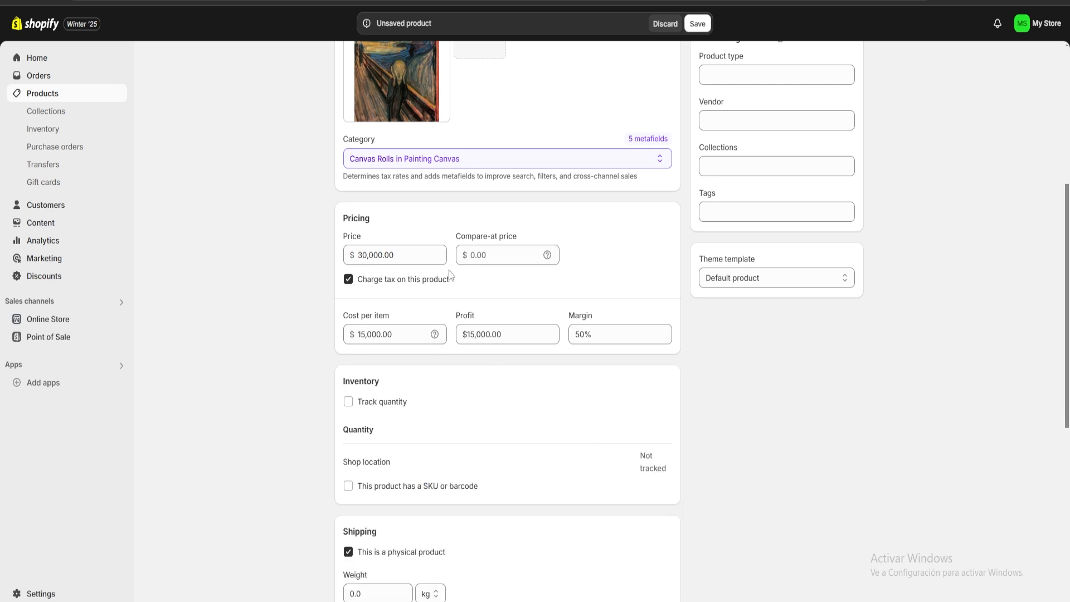
Assign the product to the Home page collection and add the tag "Art"
{"action": "scroll", "coordinate": [404, 383], "scroll_direction": "up", "scroll_amount": 3}
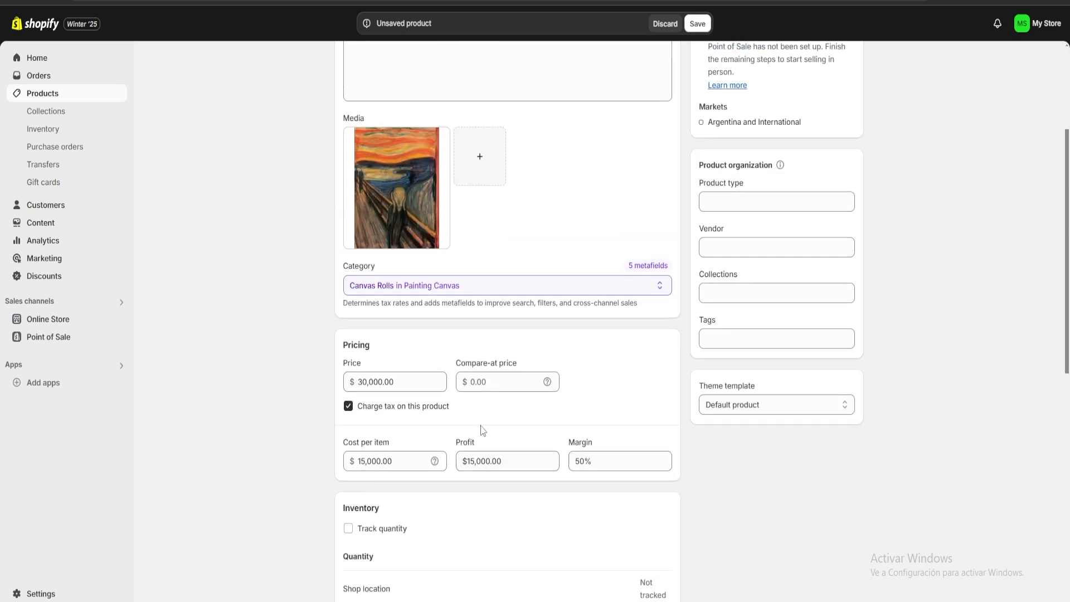
{"action": "left_click", "coordinate": [729, 267]}
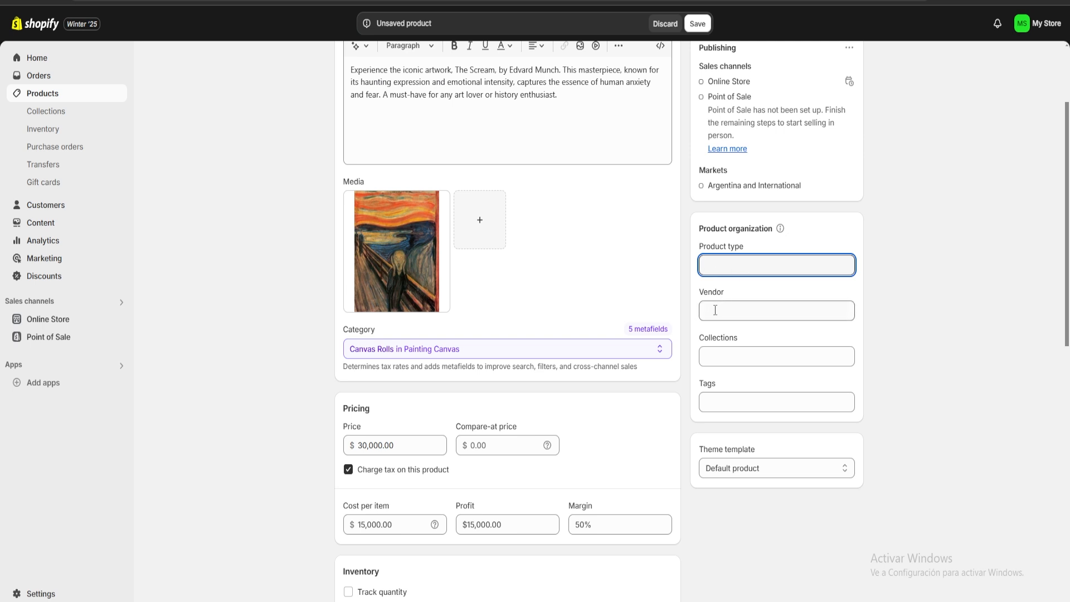
{"action": "left_click", "coordinate": [734, 353]}
{"action": "left_click", "coordinate": [713, 388]}
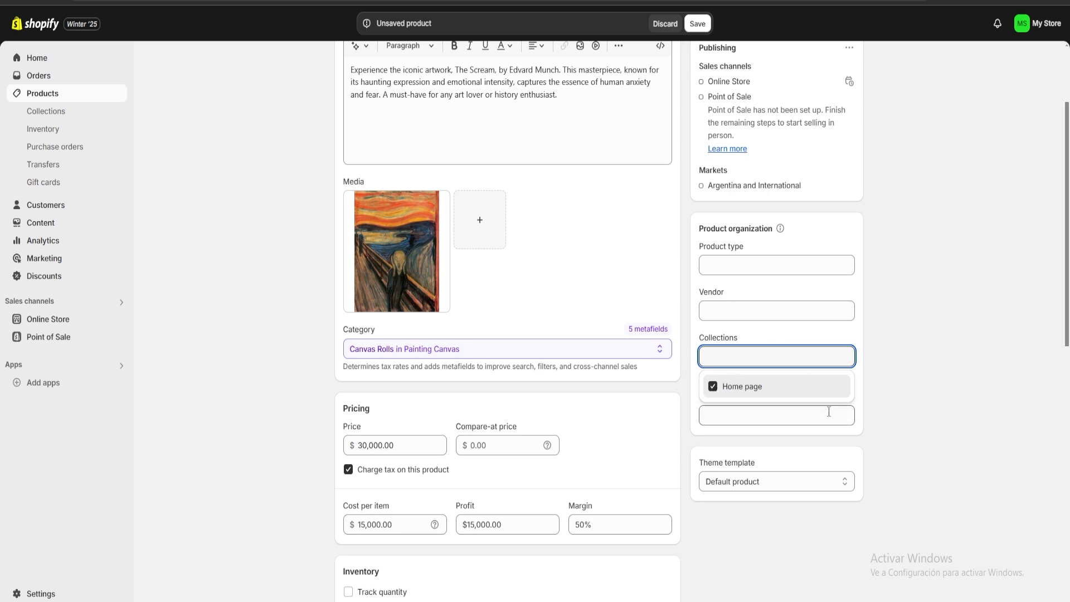
{"action": "left_click", "coordinate": [867, 392]}
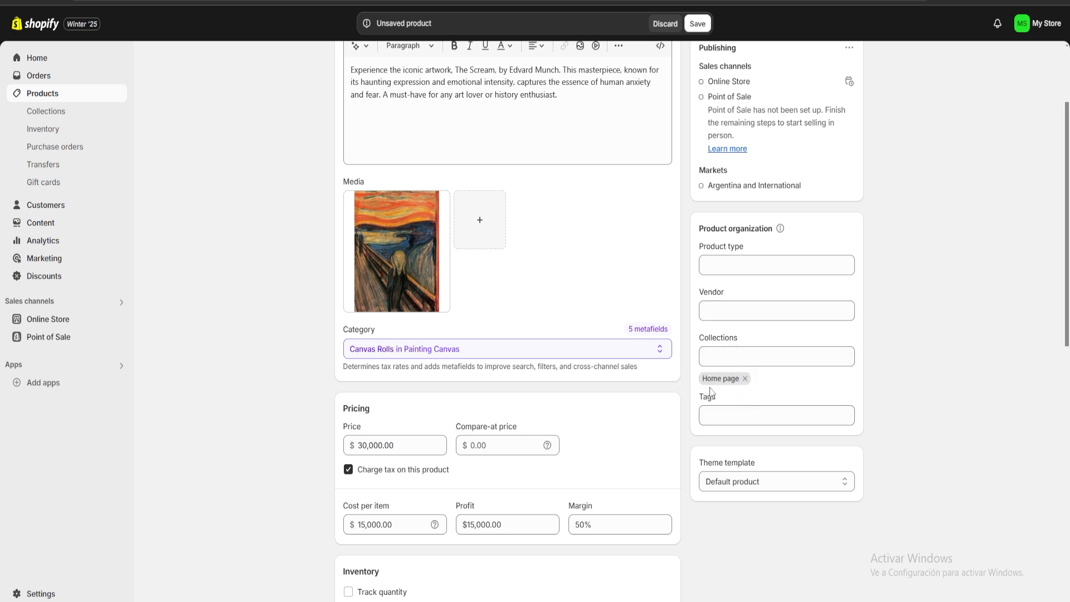
{"action": "left_click", "coordinate": [728, 414]}
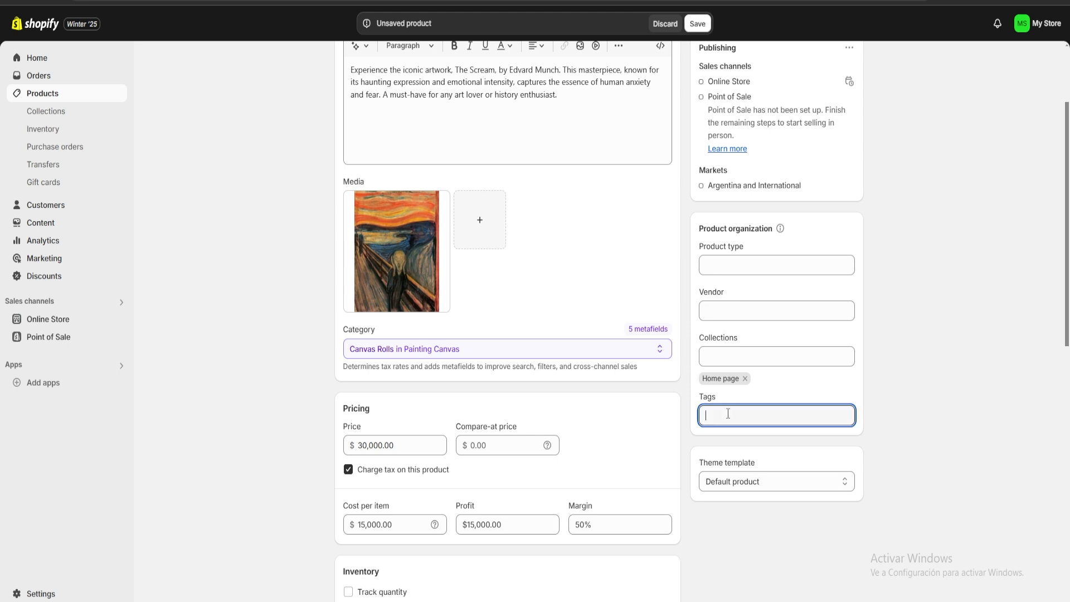
{"action": "type", "text": "Art"}
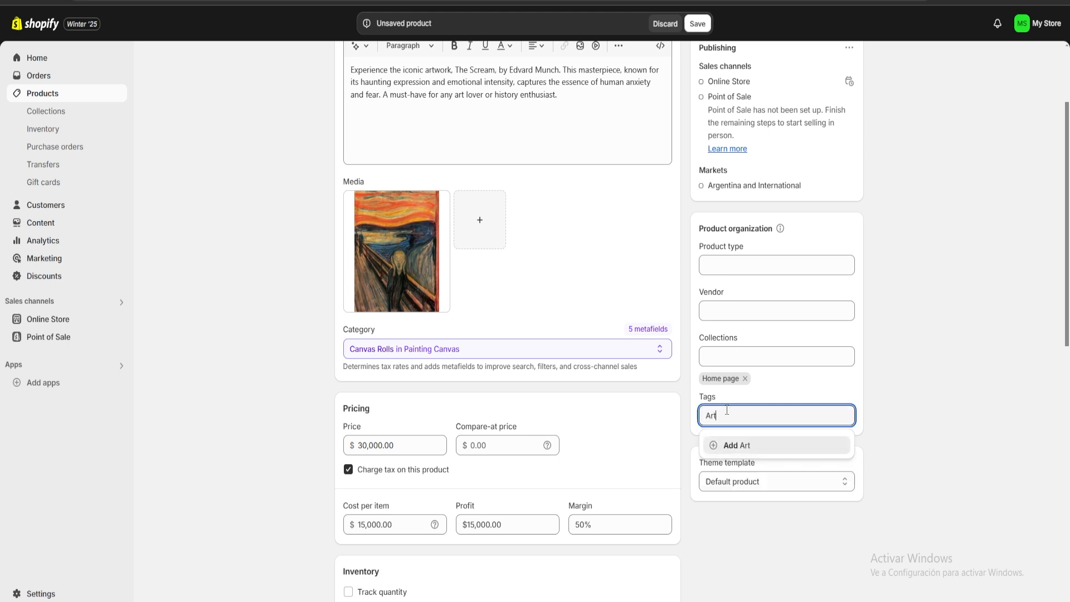
{"action": "key", "text": "Return"}
{"action": "left_click", "coordinate": [895, 339]}
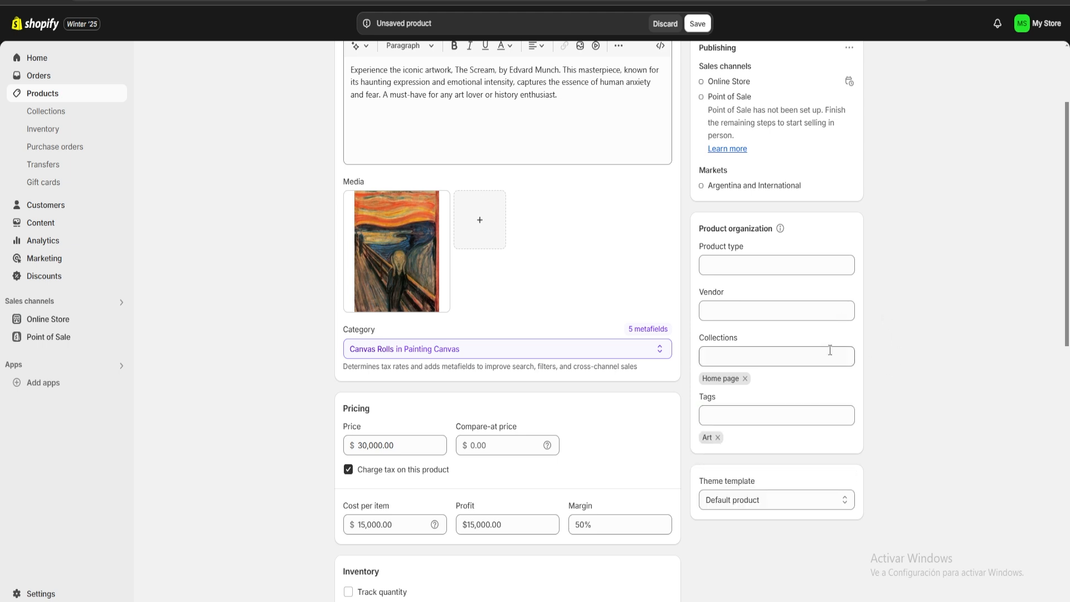
Review the shipping weight and remaining details, leaving the weight at 0.0 kg, and save the product
{"action": "scroll", "coordinate": [825, 350], "scroll_direction": "down", "scroll_amount": 2}
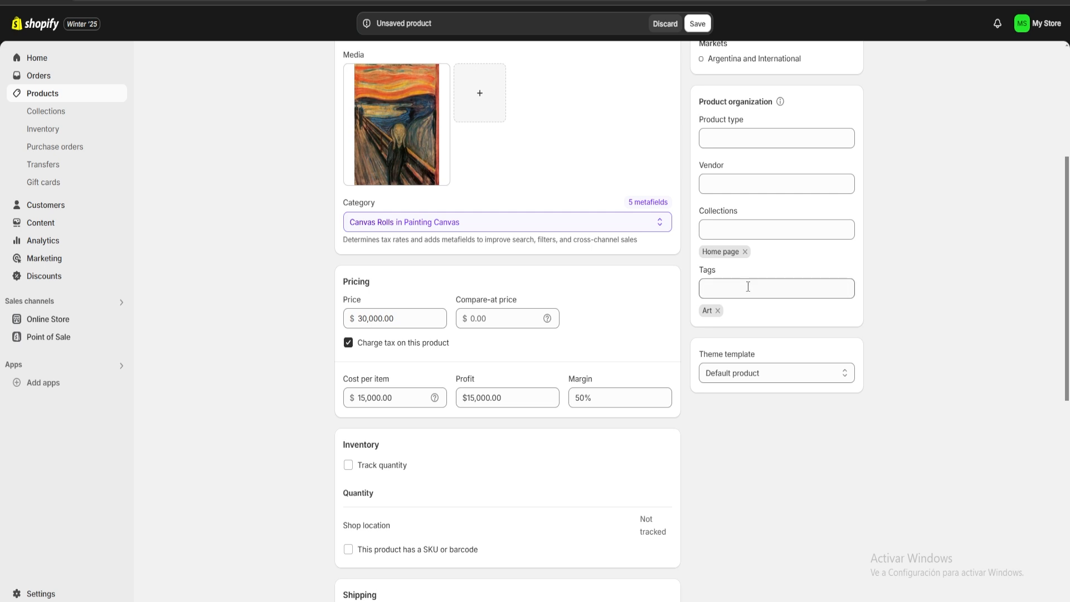
{"action": "scroll", "coordinate": [748, 287], "scroll_direction": "down", "scroll_amount": 6}
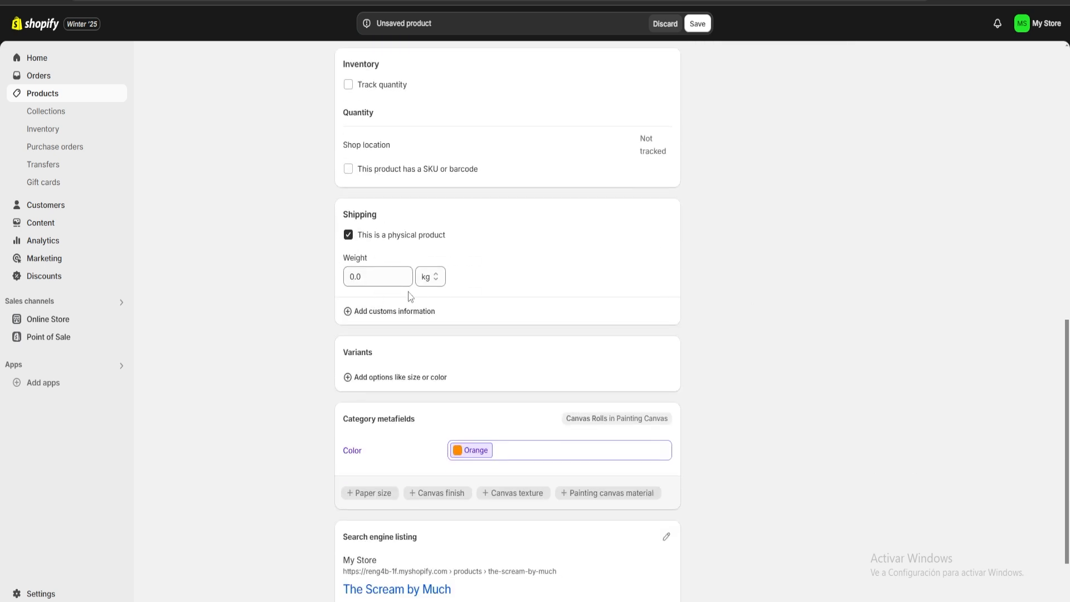
{"action": "left_click", "coordinate": [385, 279]}
{"action": "double_click", "coordinate": [387, 285]}
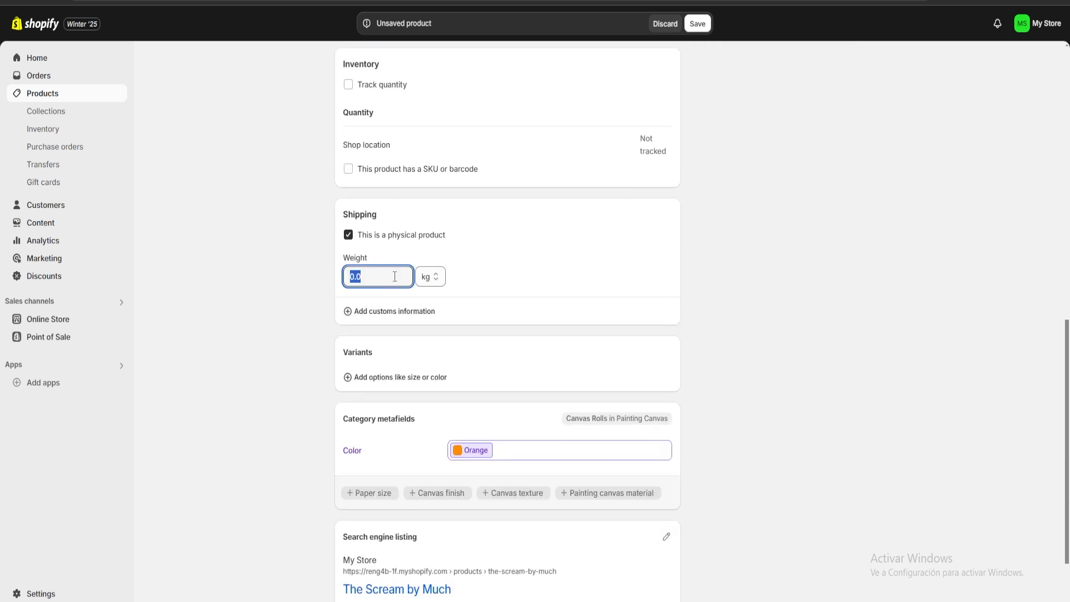
{"action": "left_click", "coordinate": [394, 276]}
{"action": "scroll", "coordinate": [862, 375], "scroll_direction": "down", "scroll_amount": 2}
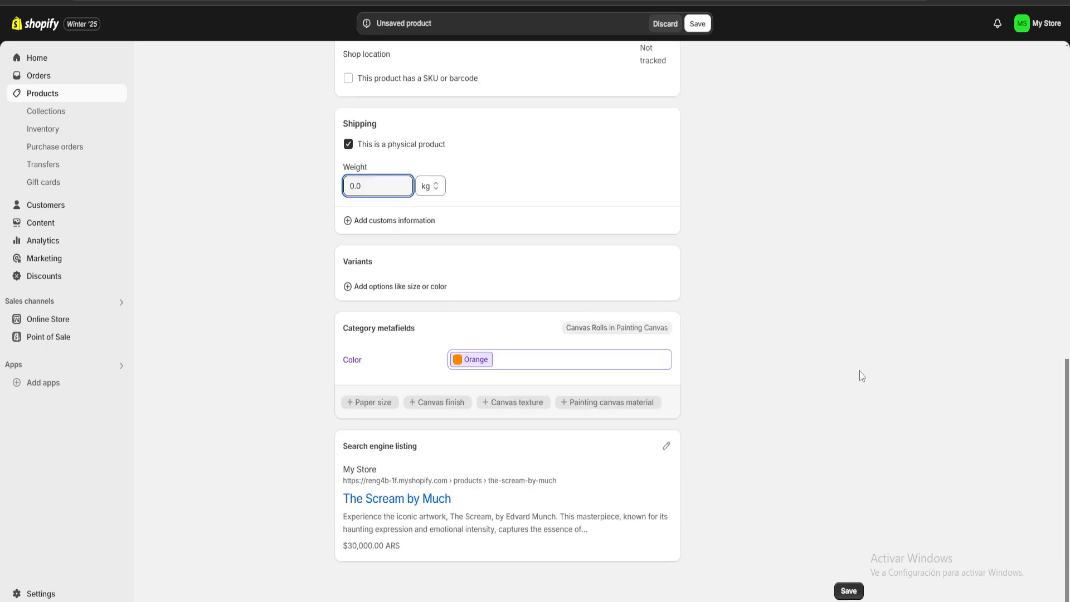
{"action": "left_click", "coordinate": [849, 590]}
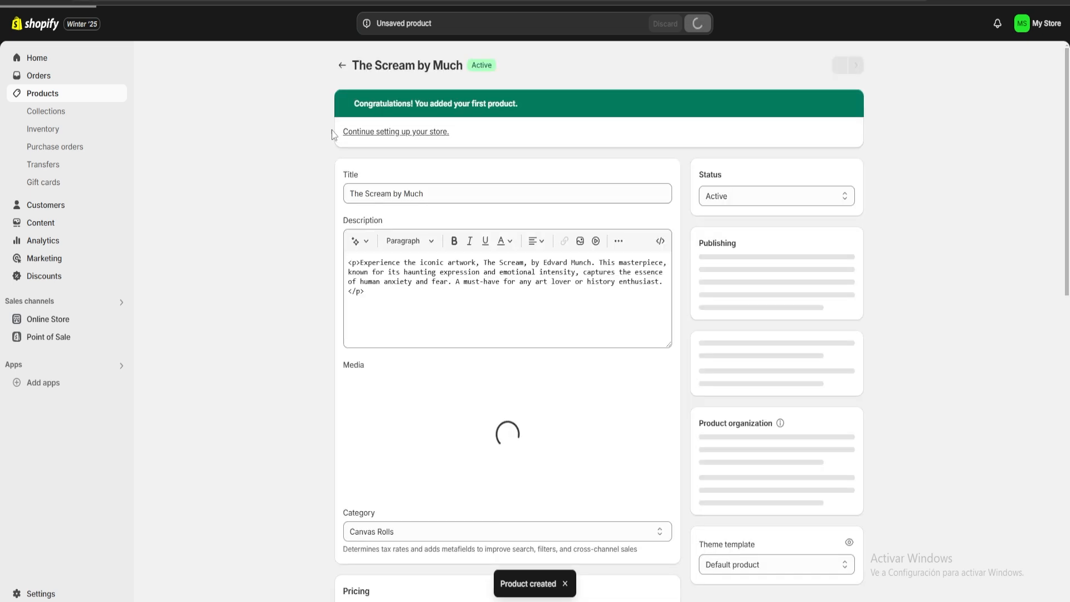
Return to the product list and start adding another product
{"action": "left_click", "coordinate": [342, 65]}
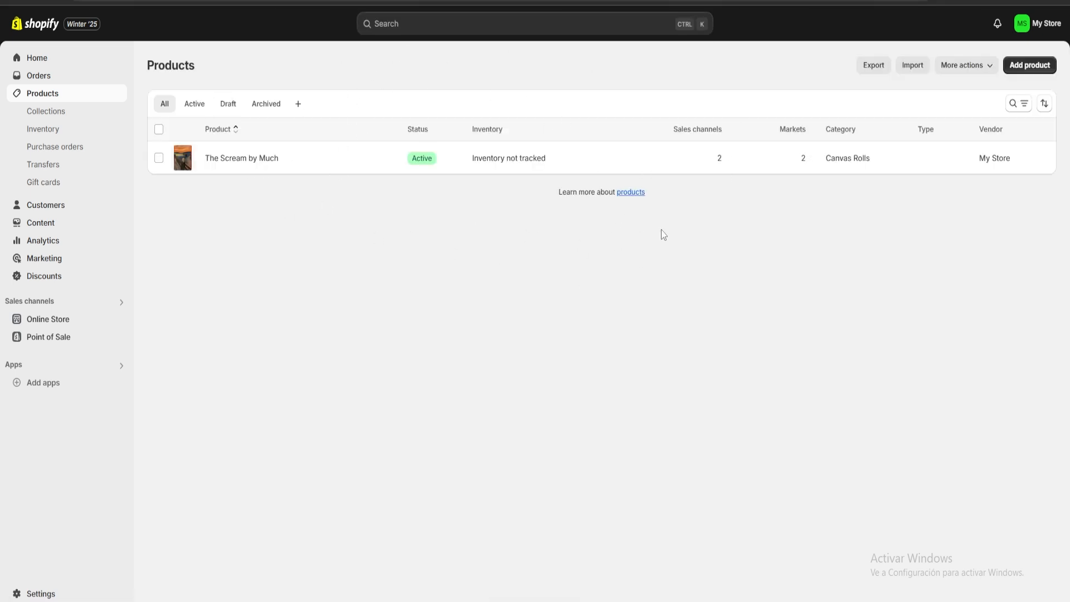
{"action": "left_click", "coordinate": [1029, 65]}
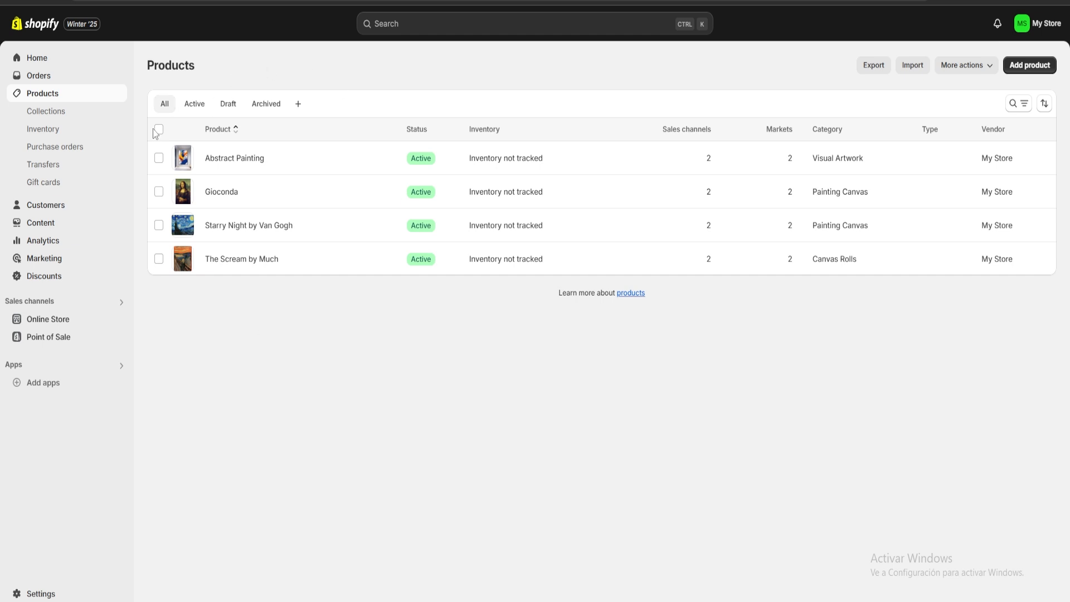
Go to the online store's themes and open the Theme Store from the popular free themes section
{"action": "left_click", "coordinate": [20, 322]}
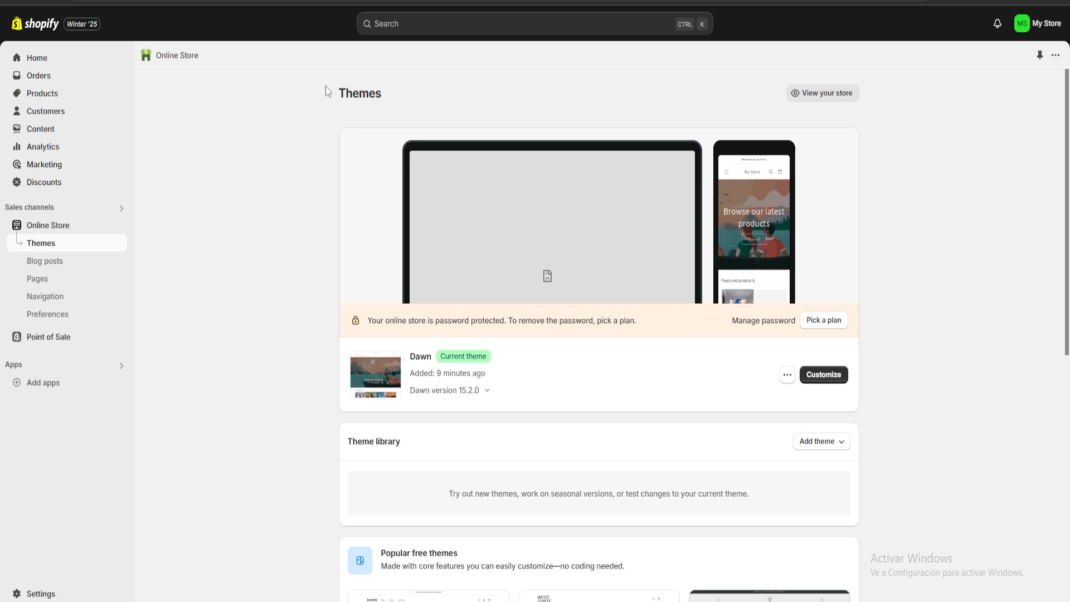
{"action": "left_click_drag", "start_coordinate": [326, 88], "coordinate": [381, 92]}
{"action": "left_click", "coordinate": [417, 99]}
{"action": "scroll", "coordinate": [339, 200], "scroll_direction": "down", "scroll_amount": 8}
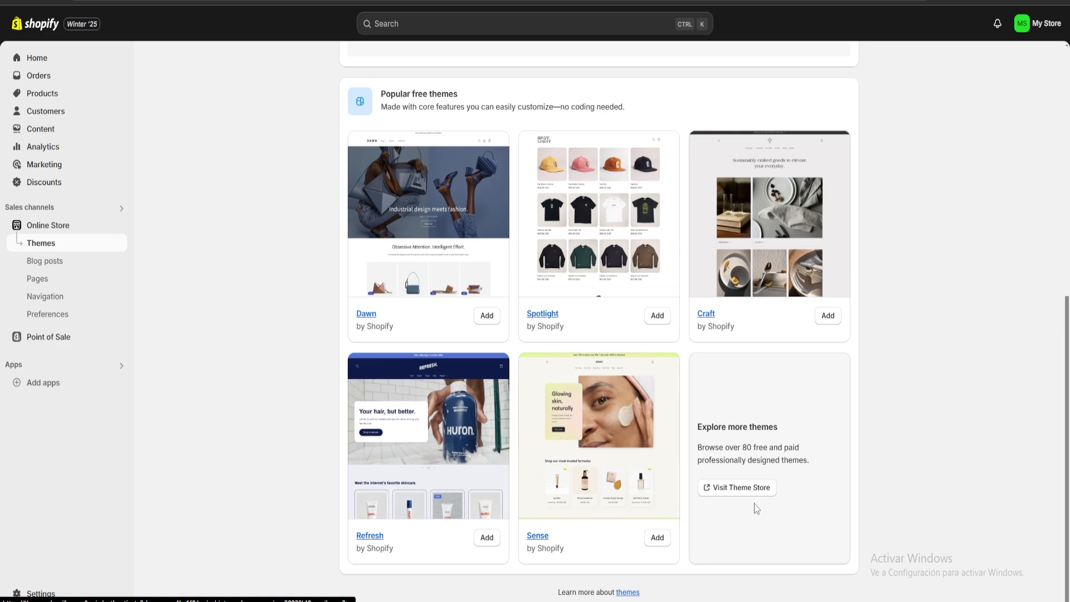
{"action": "left_click", "coordinate": [737, 490]}
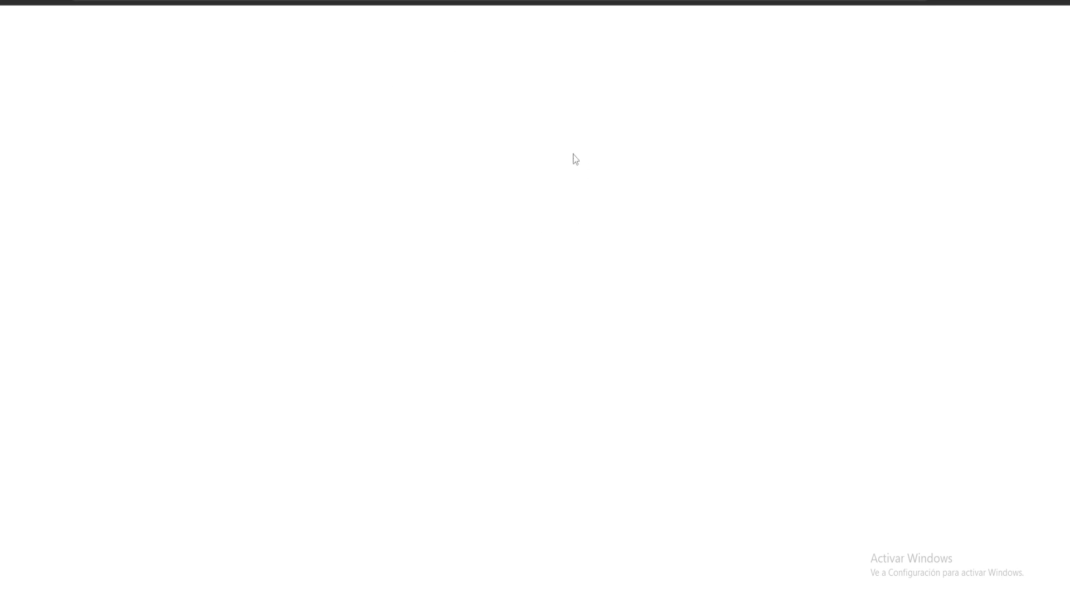
Browse the Theme Store's listings, comparing the available themes, prices and industry filters
{"action": "scroll", "coordinate": [421, 323], "scroll_direction": "down", "scroll_amount": 20}
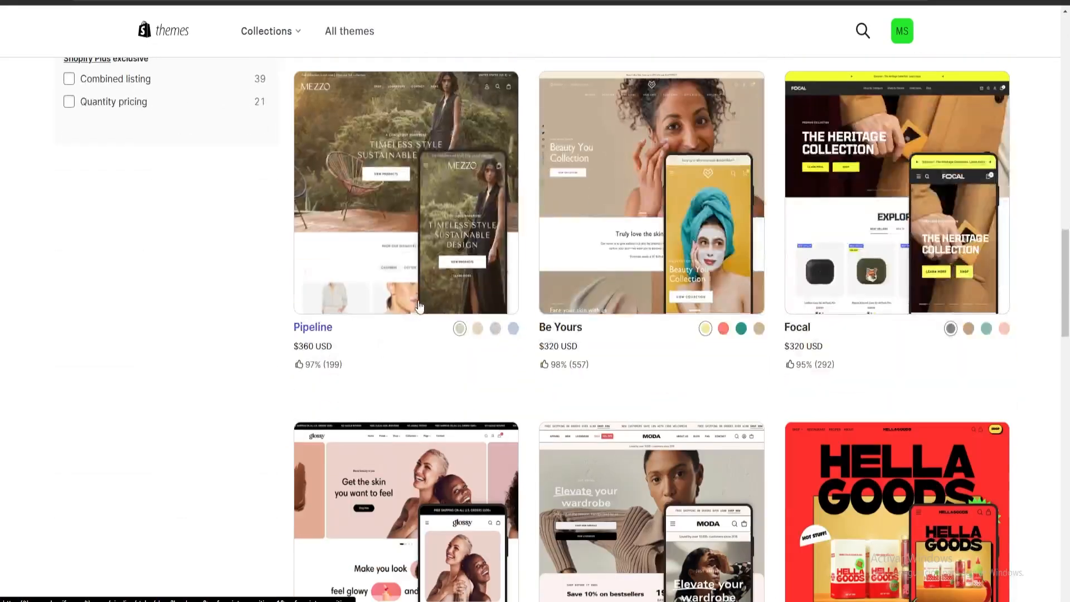
{"action": "scroll", "coordinate": [421, 306], "scroll_direction": "down", "scroll_amount": 15}
{"action": "scroll", "coordinate": [848, 310], "scroll_direction": "up", "scroll_amount": 5}
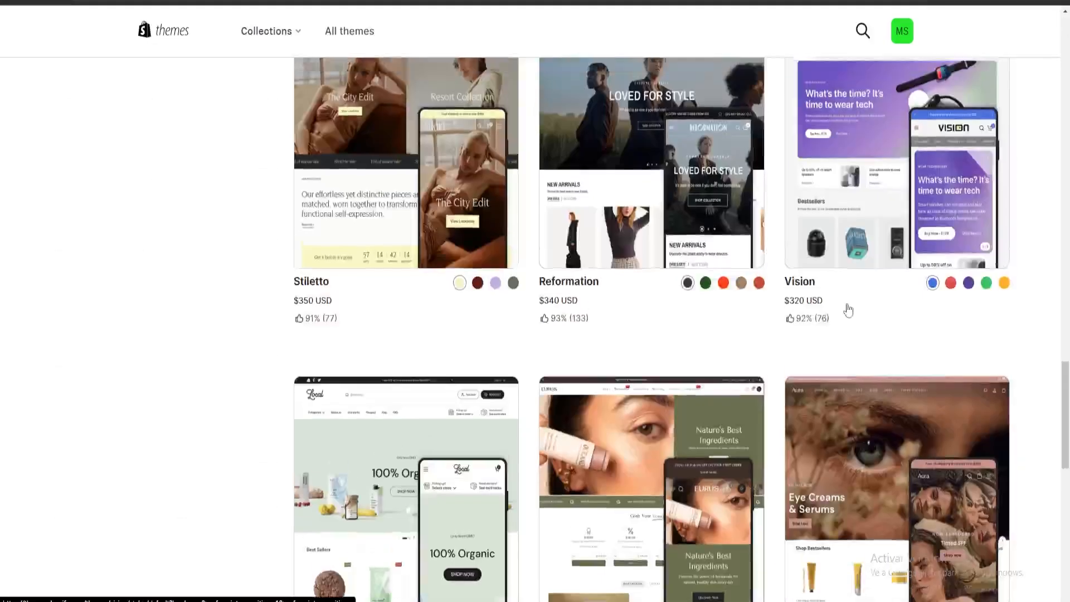
{"action": "scroll", "coordinate": [847, 310], "scroll_direction": "up", "scroll_amount": 20}
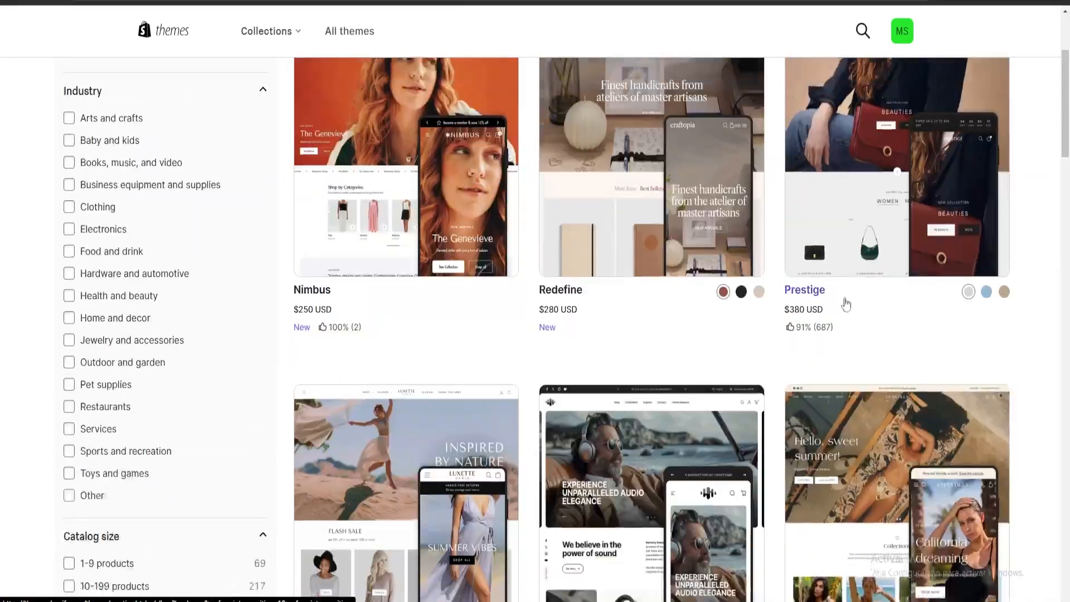
{"action": "scroll", "coordinate": [846, 304], "scroll_direction": "up", "scroll_amount": 6}
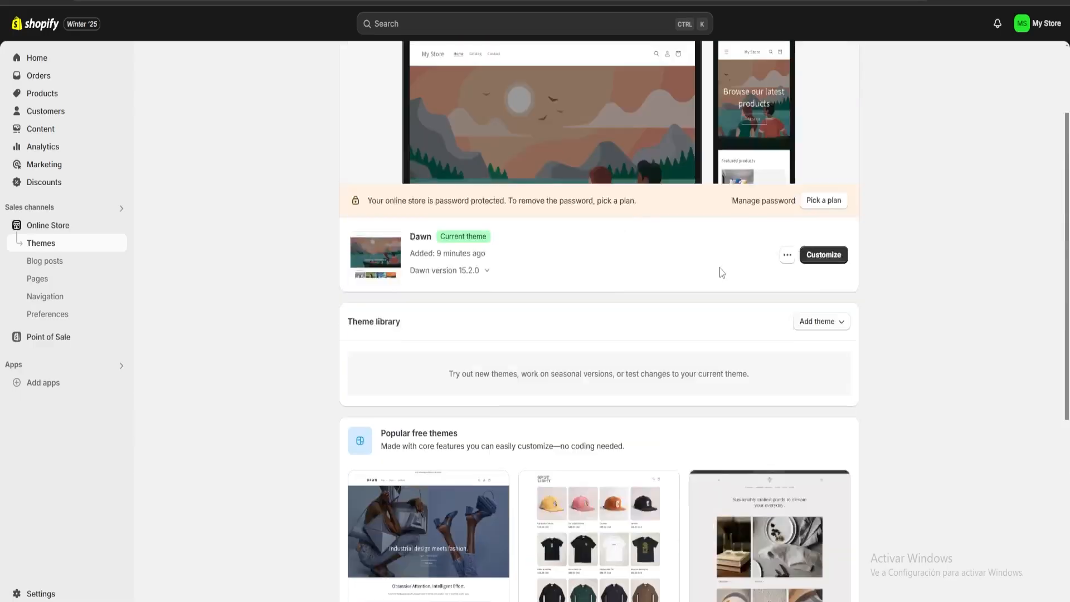
{"action": "scroll", "coordinate": [772, 290], "scroll_direction": "up", "scroll_amount": 2}
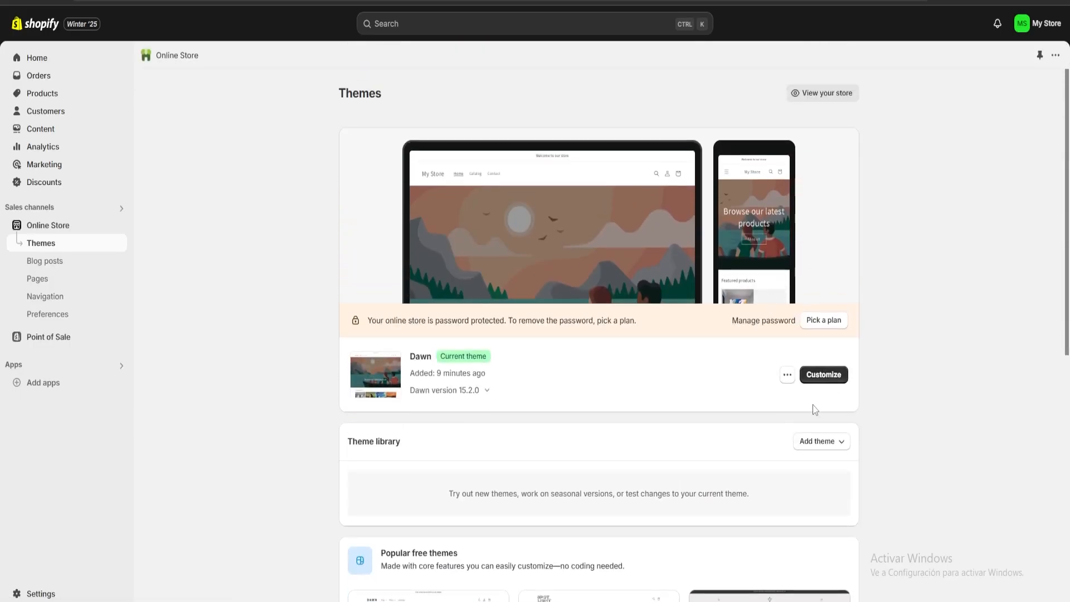
Open the current Dawn theme for customization and select the home page's image banner section
{"action": "left_click", "coordinate": [838, 381]}
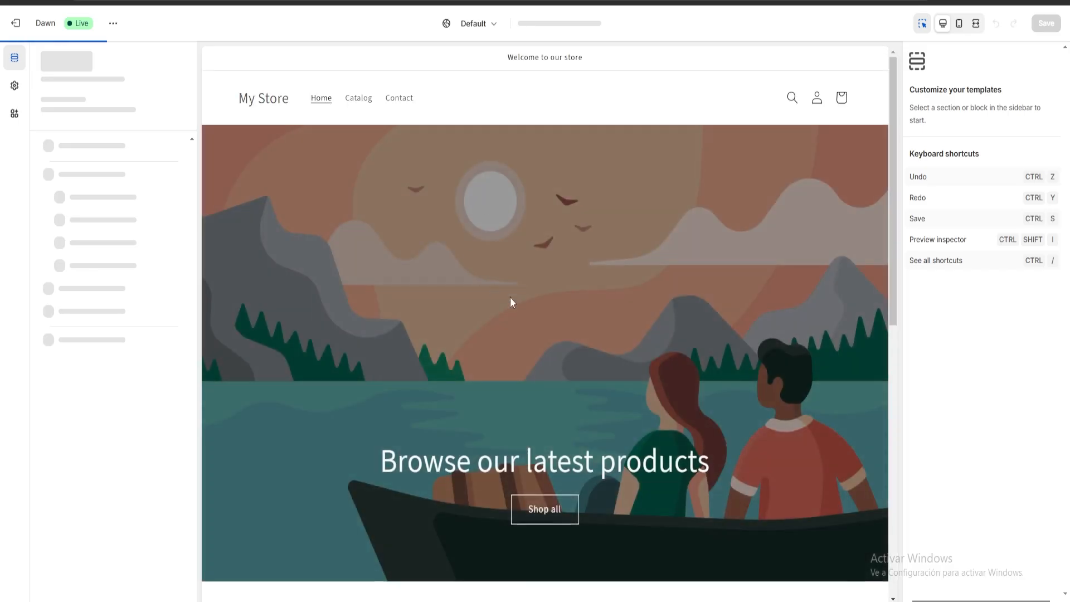
{"action": "scroll", "coordinate": [552, 303], "scroll_direction": "down", "scroll_amount": 3}
{"action": "scroll", "coordinate": [557, 302], "scroll_direction": "up", "scroll_amount": 3}
{"action": "scroll", "coordinate": [560, 290], "scroll_direction": "down", "scroll_amount": 1}
{"action": "scroll", "coordinate": [558, 290], "scroll_direction": "up", "scroll_amount": 1}
{"action": "left_click", "coordinate": [555, 286]}
{"action": "scroll", "coordinate": [519, 237], "scroll_direction": "down", "scroll_amount": 2}
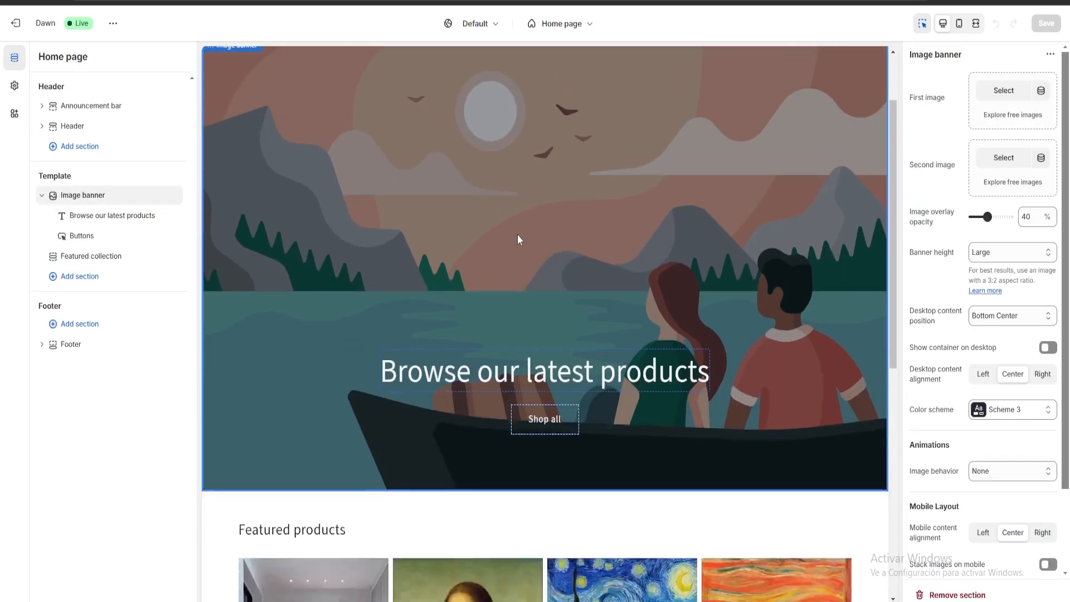
{"action": "scroll", "coordinate": [369, 206], "scroll_direction": "up", "scroll_amount": 2}
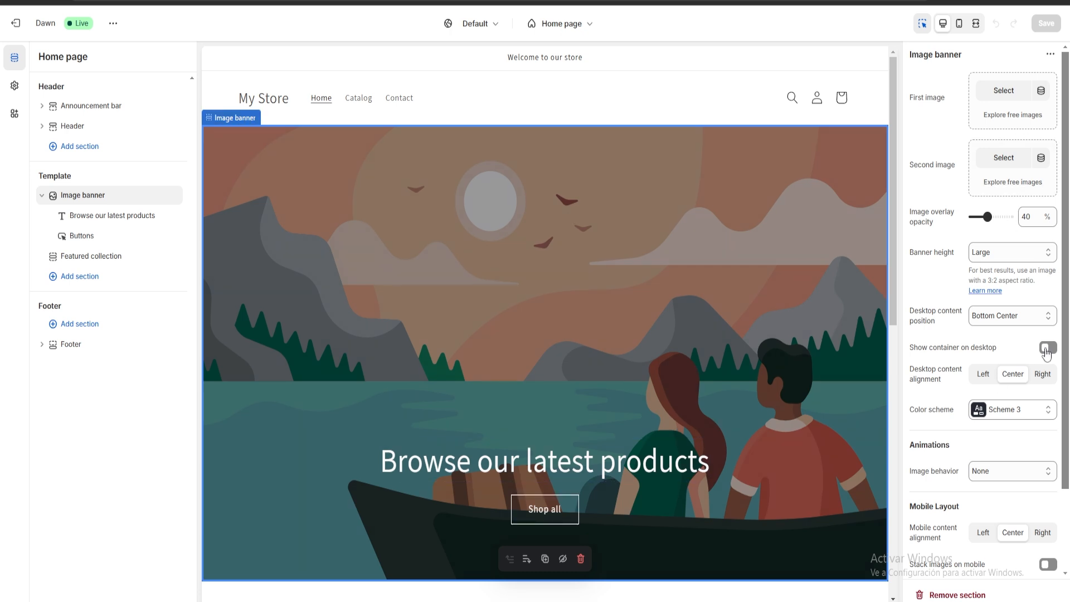
Upload the painted gallery room picture from the "imagenes random" folder and set it as the image banner's first image
{"action": "scroll", "coordinate": [1013, 406], "scroll_direction": "down", "scroll_amount": 3}
{"action": "scroll", "coordinate": [1021, 447], "scroll_direction": "up", "scroll_amount": 3}
{"action": "left_click", "coordinate": [997, 100]}
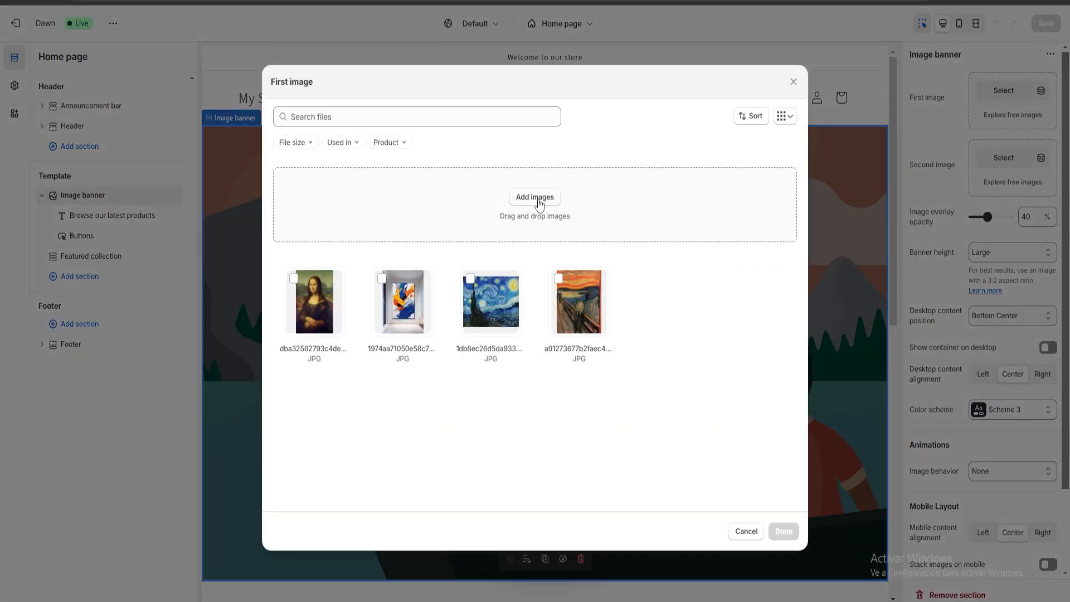
{"action": "left_click", "coordinate": [539, 199]}
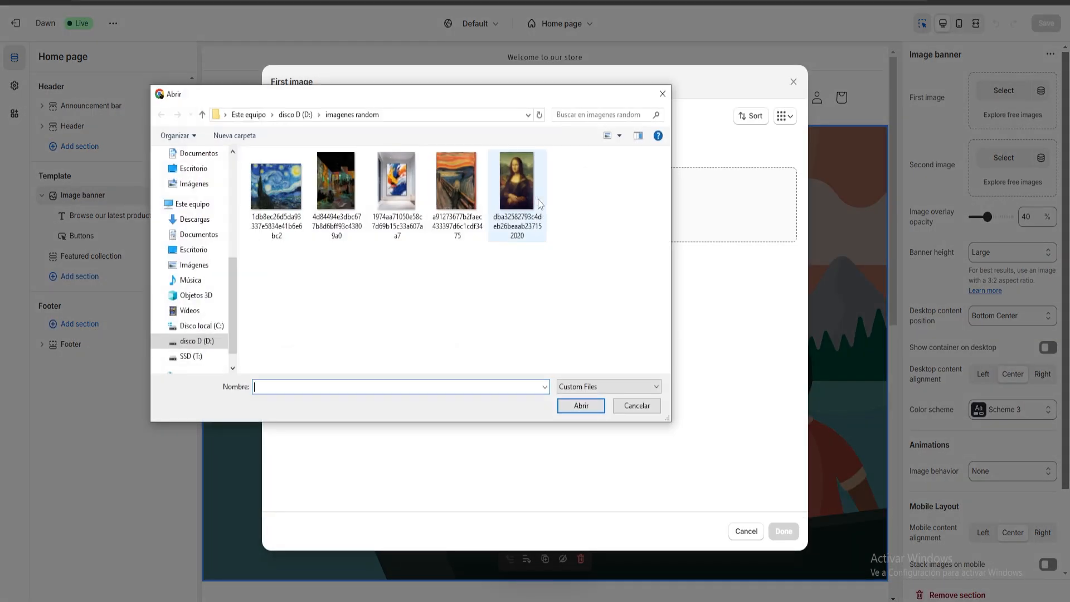
{"action": "double_click", "coordinate": [329, 184]}
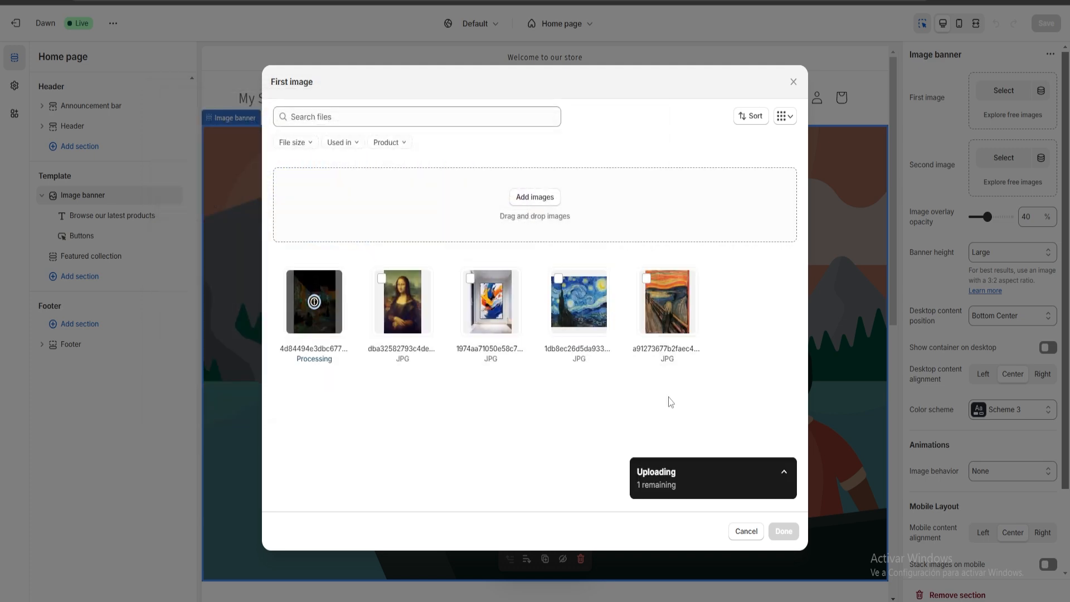
{"action": "left_click", "coordinate": [784, 531]}
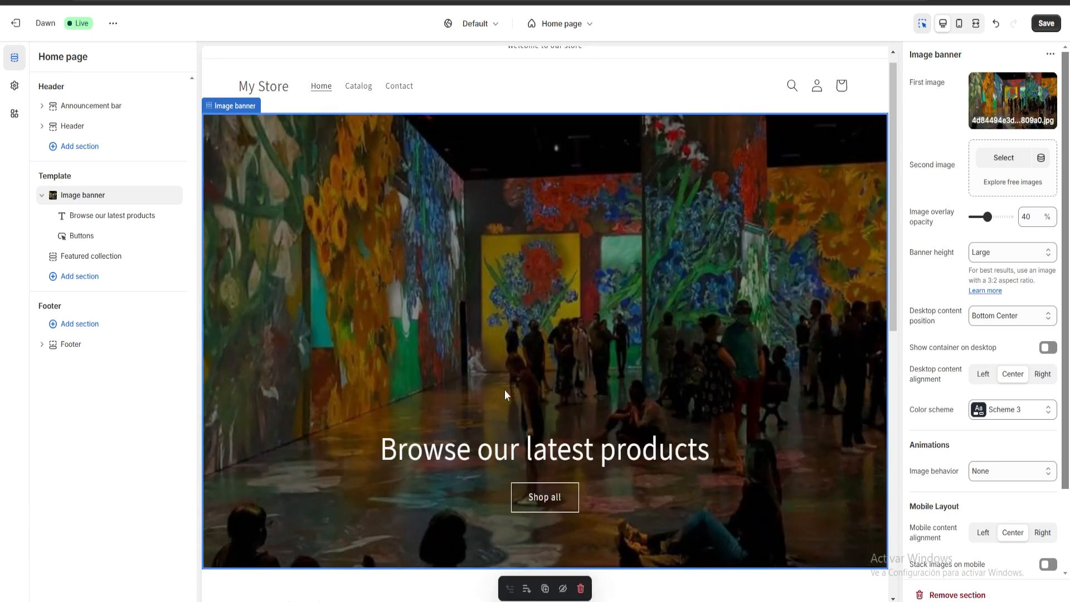
Change the image banner's heading to "Welcome to My Art Gallery Website"
{"action": "left_click", "coordinate": [619, 446]}
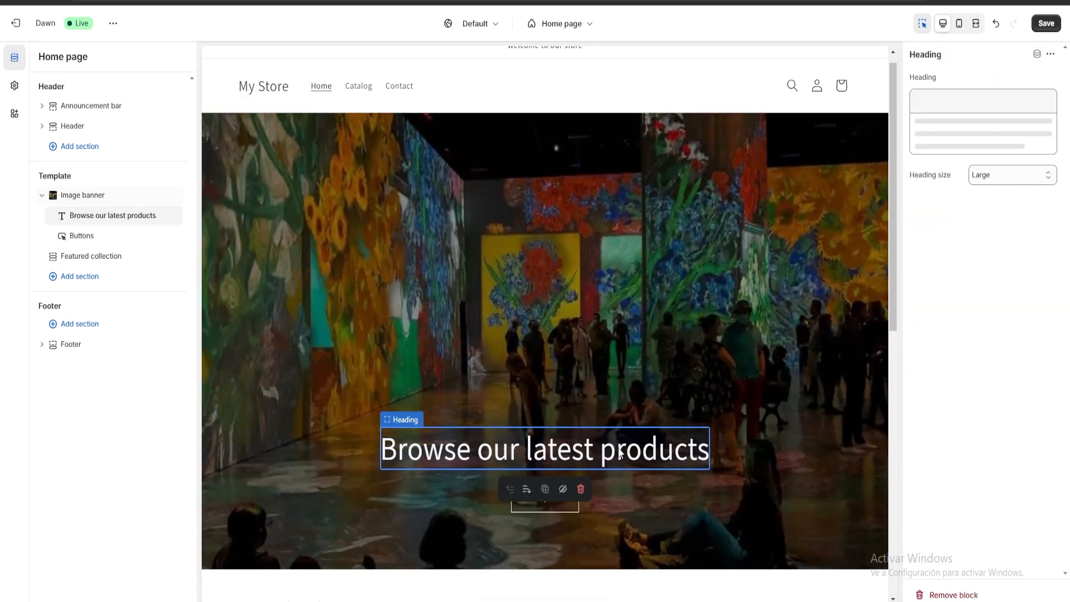
{"action": "triple_click", "coordinate": [1031, 135]}
{"action": "type", "text": "Welcome"}
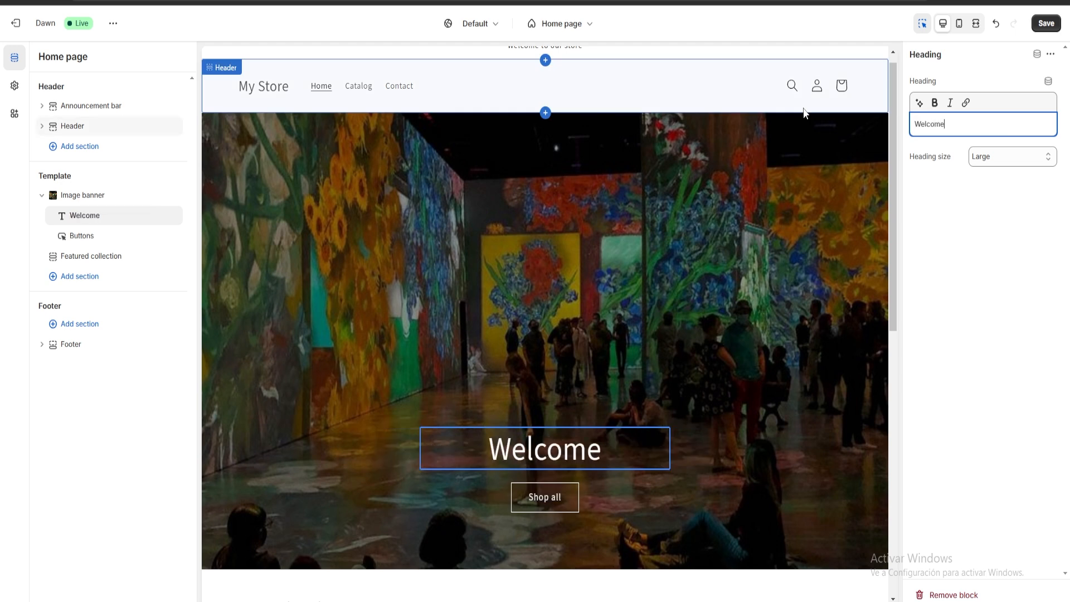
{"action": "type", "text": "to My"}
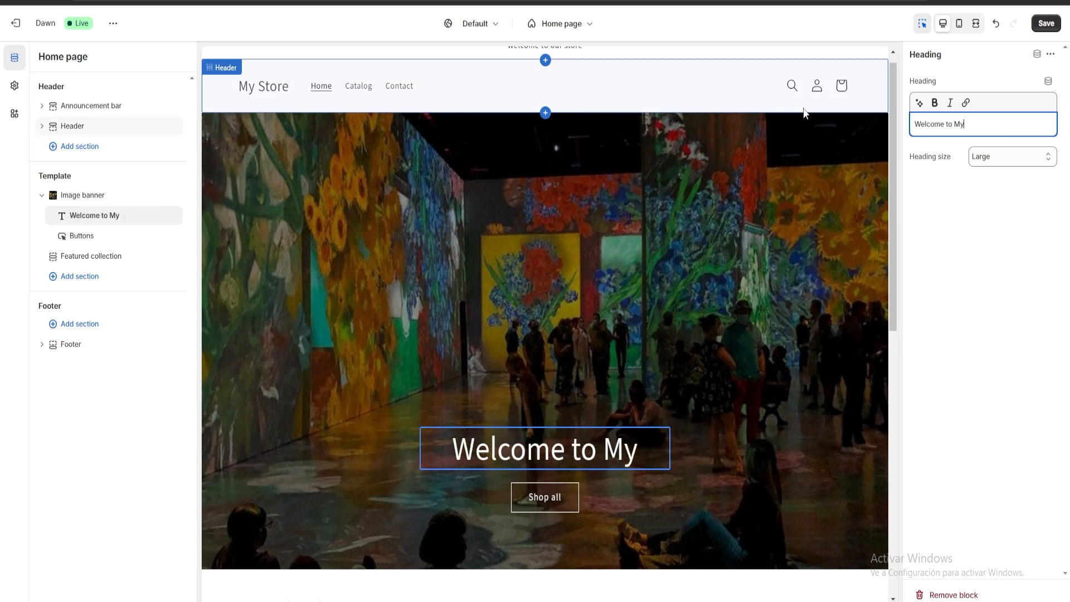
{"action": "type", "text": " Art Gallery we"}
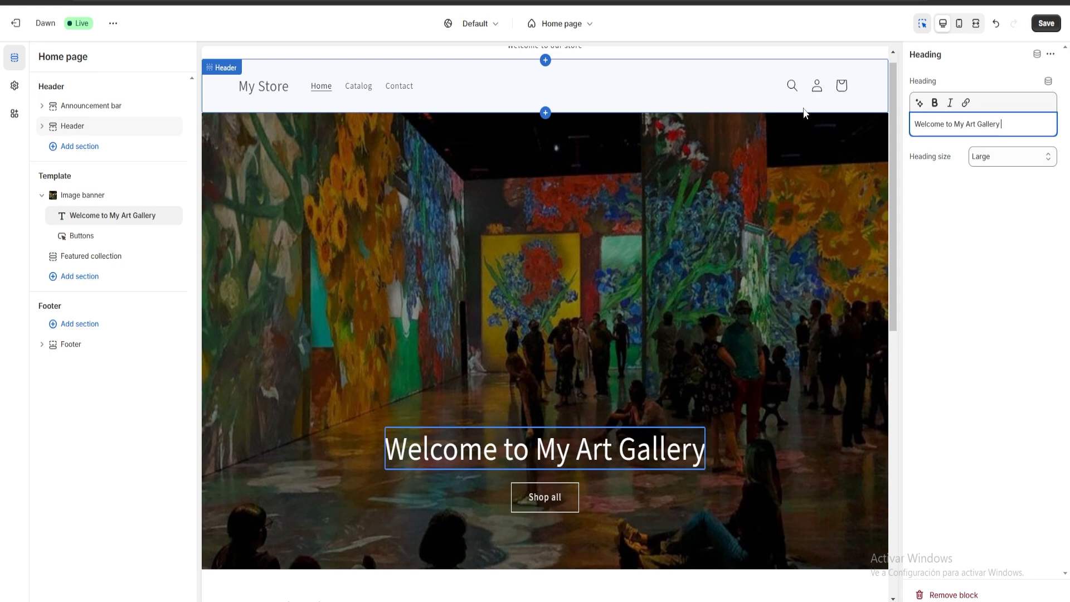
{"action": "key", "text": "BackSpace"}
{"action": "key", "text": "BackSpace"}
{"action": "type", "text": "Web"}
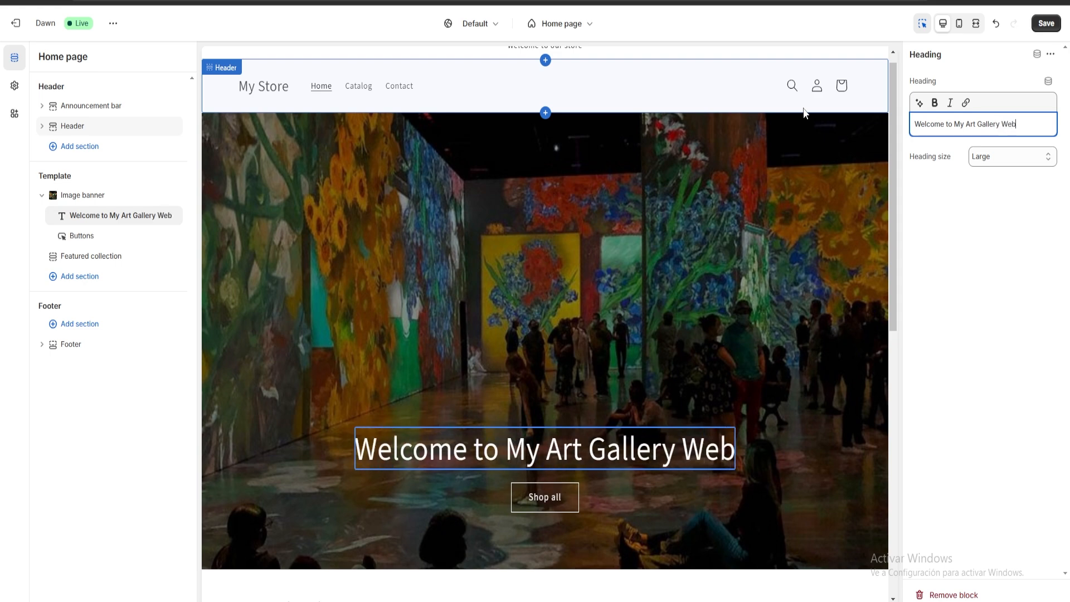
{"action": "type", "text": "site"}
{"action": "left_click", "coordinate": [456, 184]}
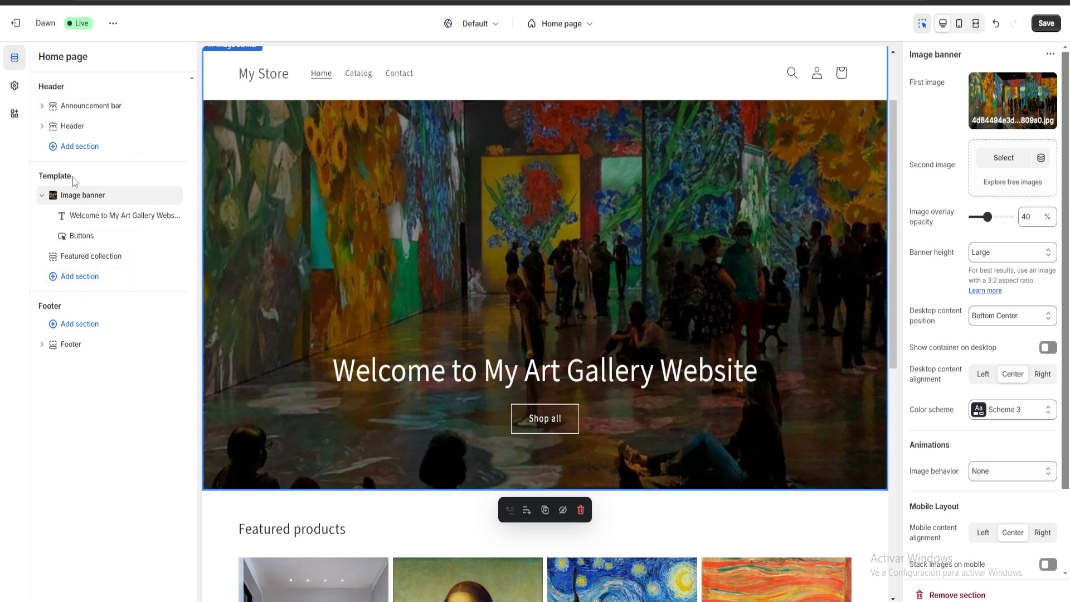
Add a Featured product section to the home page template and choose Gioconda as its product
{"action": "left_click", "coordinate": [77, 278]}
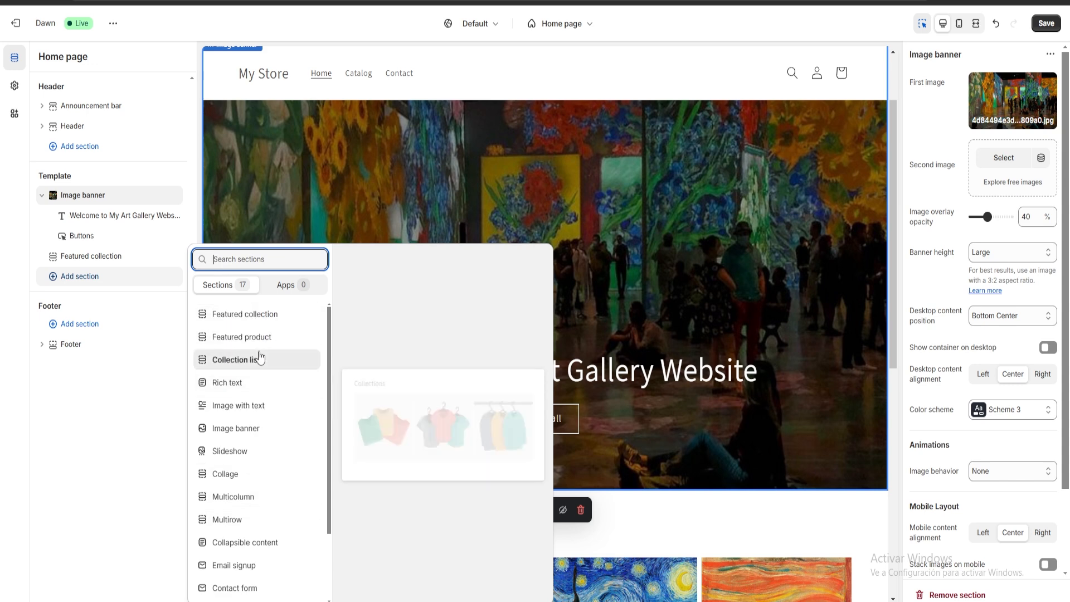
{"action": "left_click", "coordinate": [230, 337]}
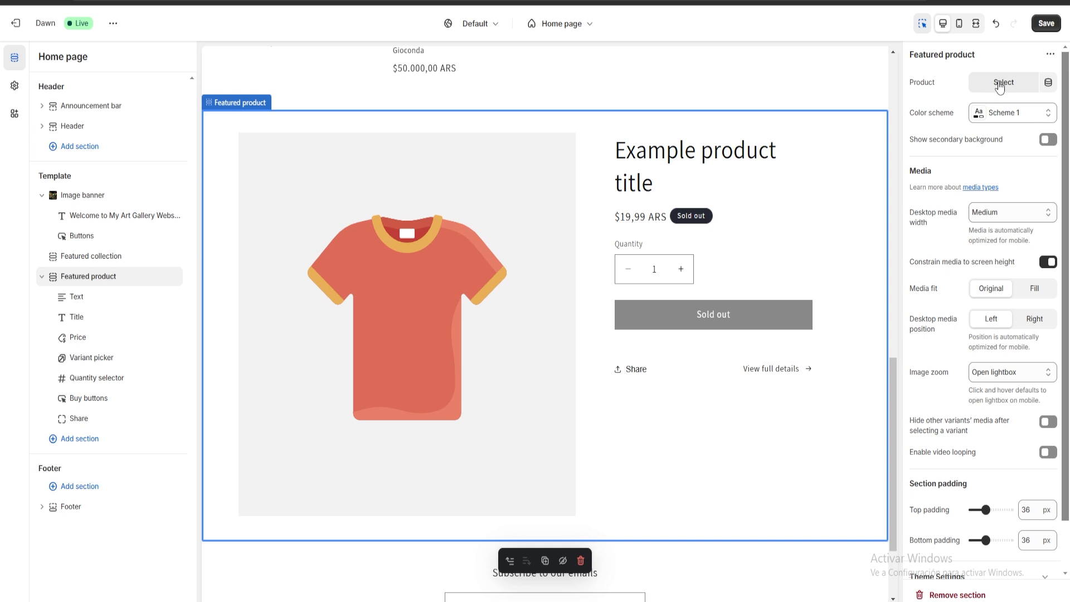
{"action": "left_click", "coordinate": [1001, 88]}
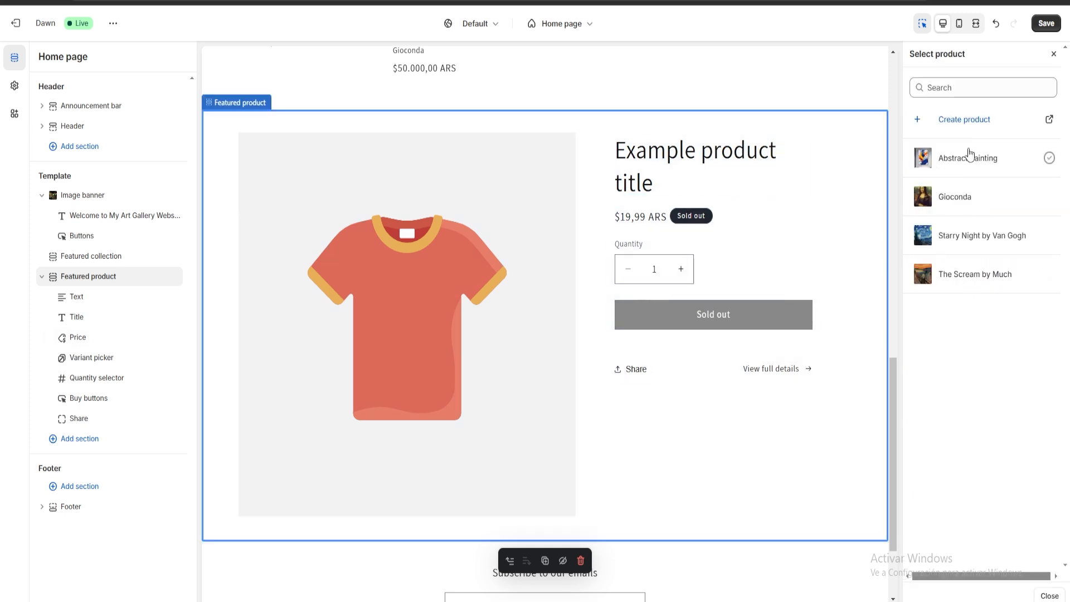
{"action": "left_click", "coordinate": [962, 200]}
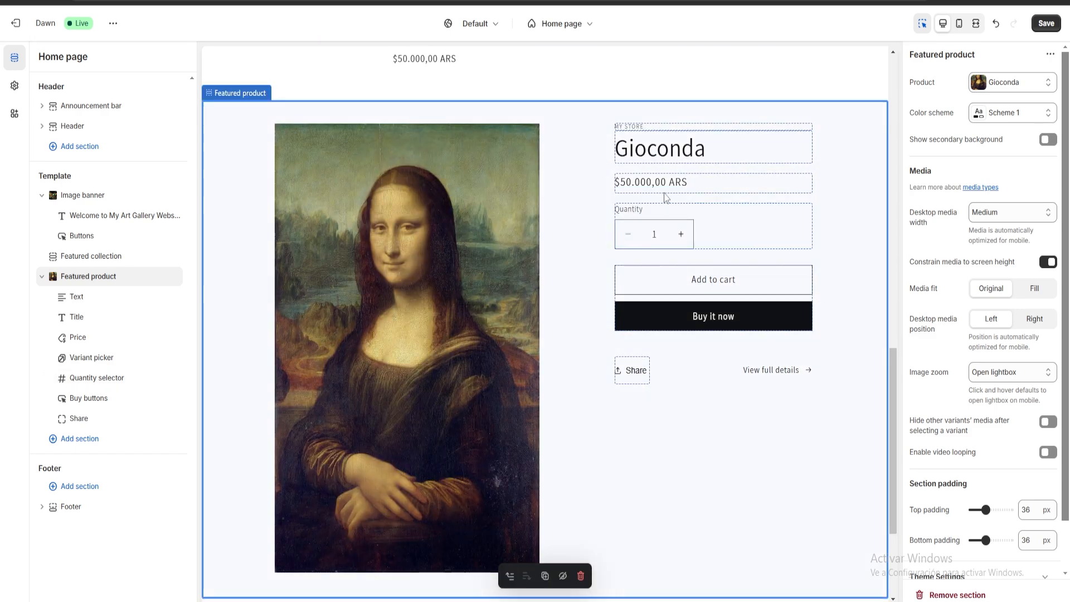
Set the Featured product section's color scheme to Scheme 4 and check its appearance in the preview
{"action": "scroll", "coordinate": [735, 202], "scroll_direction": "up", "scroll_amount": 1}
{"action": "scroll", "coordinate": [752, 212], "scroll_direction": "down", "scroll_amount": 2}
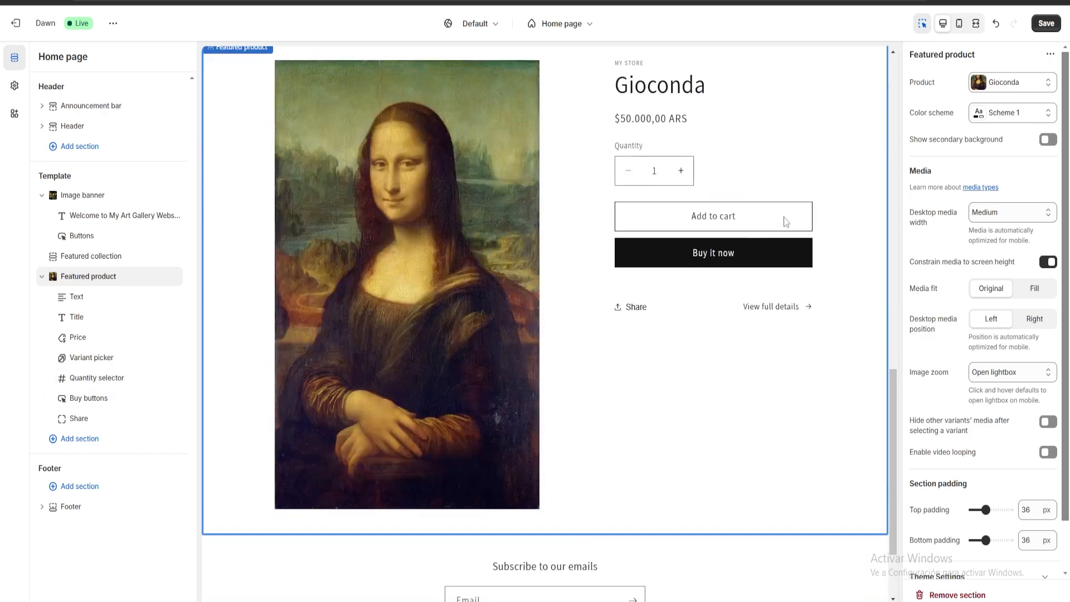
{"action": "scroll", "coordinate": [811, 226], "scroll_direction": "up", "scroll_amount": 2}
{"action": "left_click", "coordinate": [992, 112]}
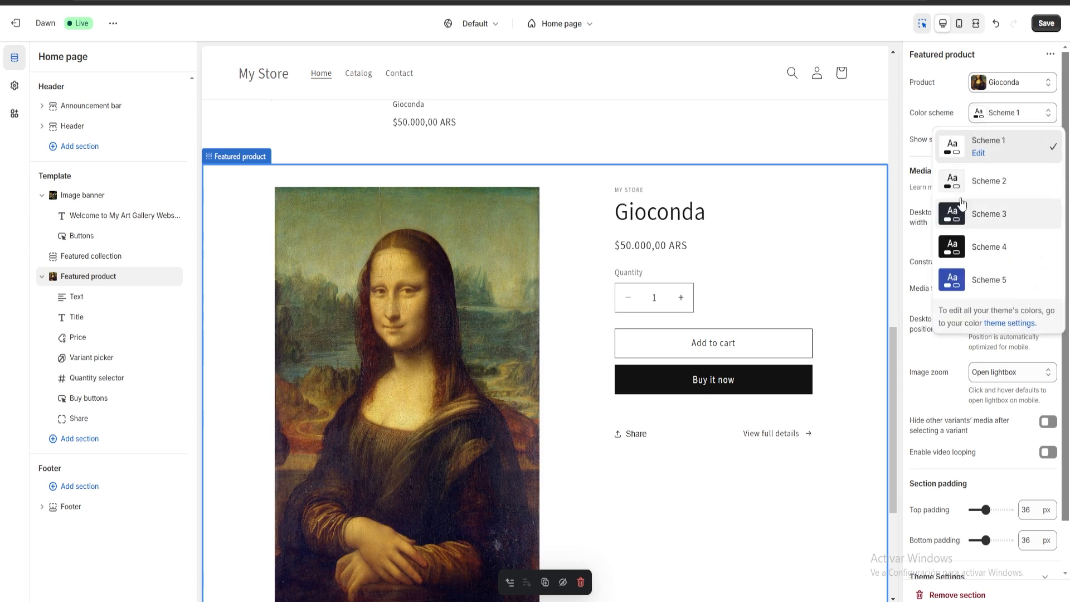
{"action": "left_click", "coordinate": [987, 253]}
{"action": "scroll", "coordinate": [474, 274], "scroll_direction": "up", "scroll_amount": 1}
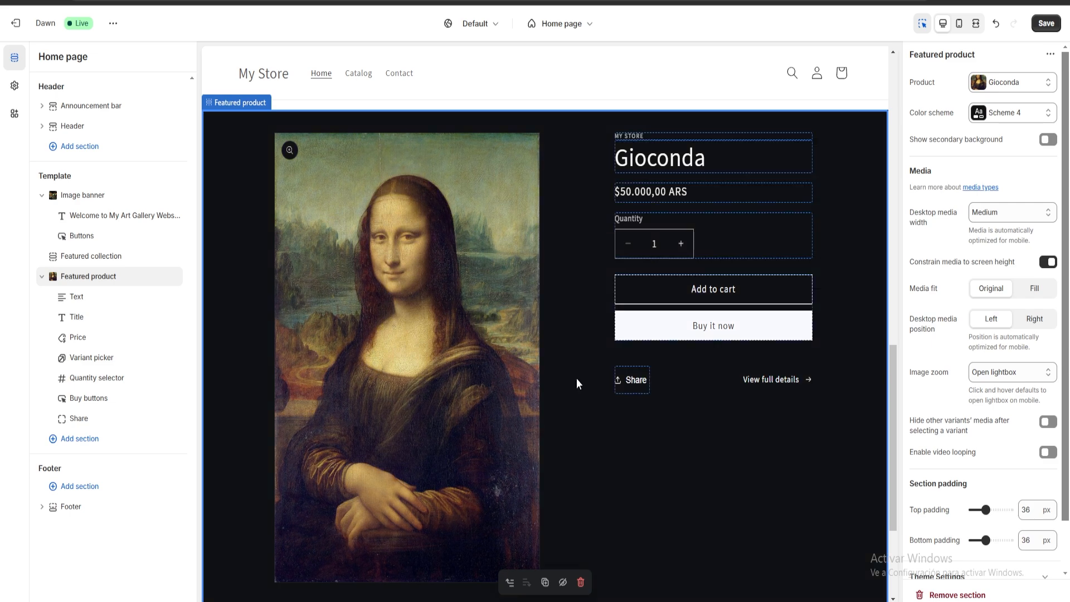
{"action": "scroll", "coordinate": [741, 336], "scroll_direction": "down", "scroll_amount": 1}
{"action": "scroll", "coordinate": [658, 313], "scroll_direction": "up", "scroll_amount": 2}
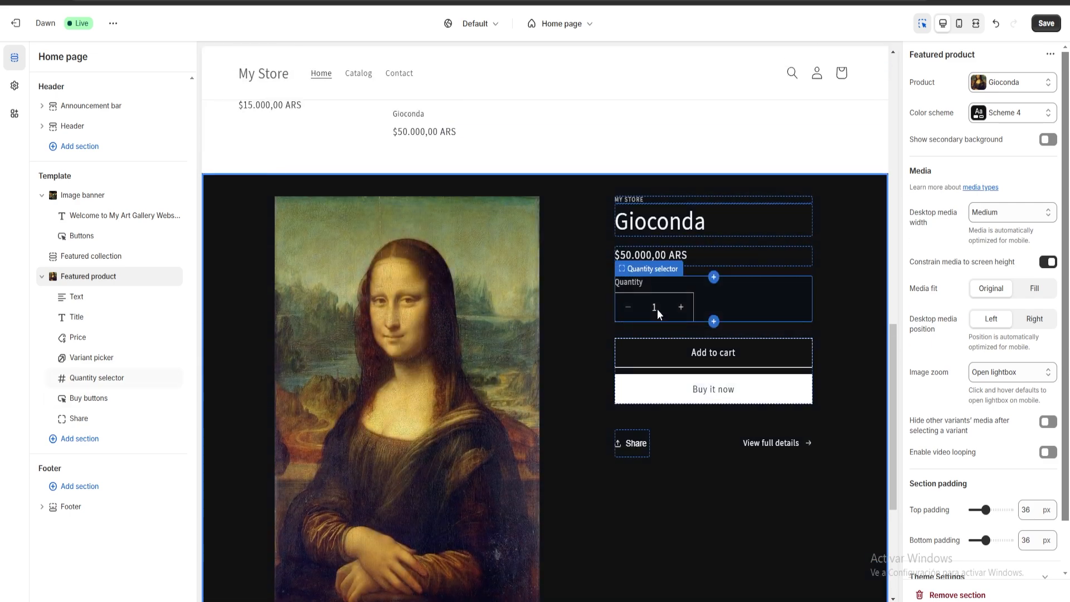
{"action": "scroll", "coordinate": [587, 411], "scroll_direction": "down", "scroll_amount": 2}
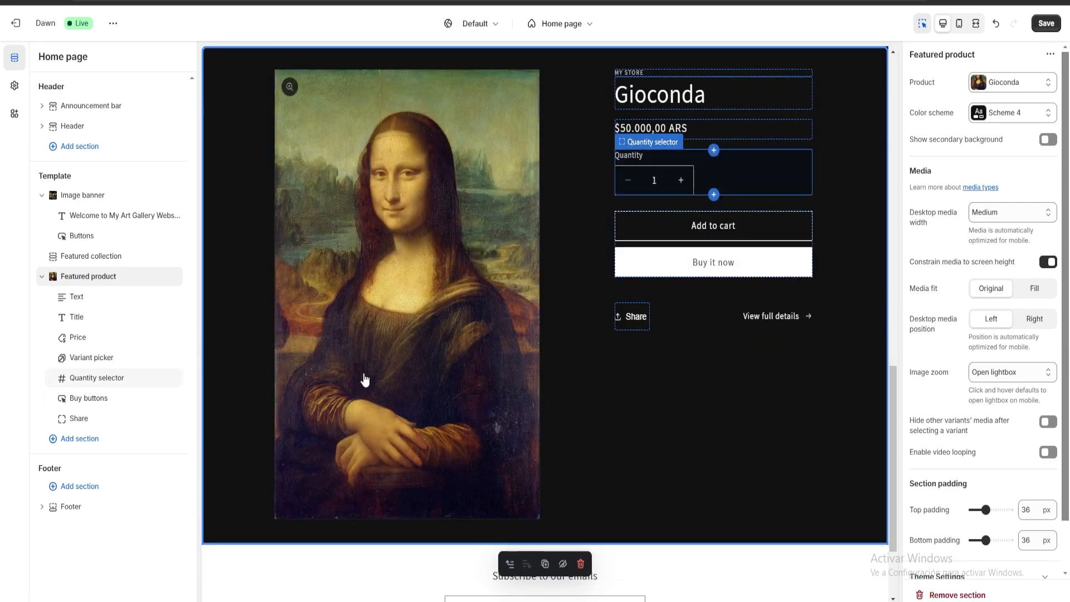
Try adding a second Featured collection section below the featured product, and remove it
{"action": "left_click", "coordinate": [106, 443]}
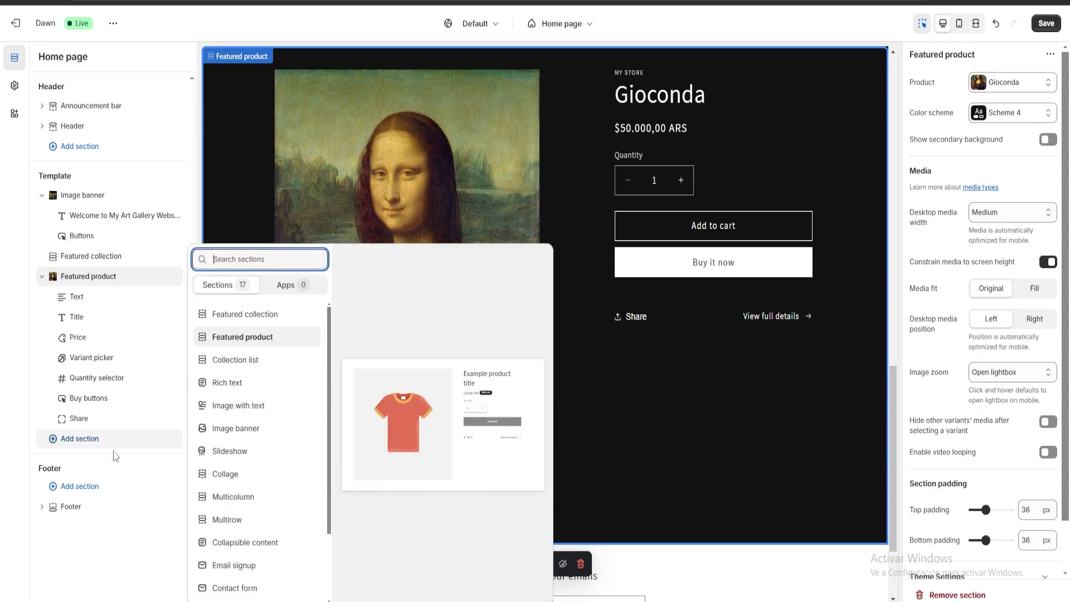
{"action": "left_click", "coordinate": [246, 314]}
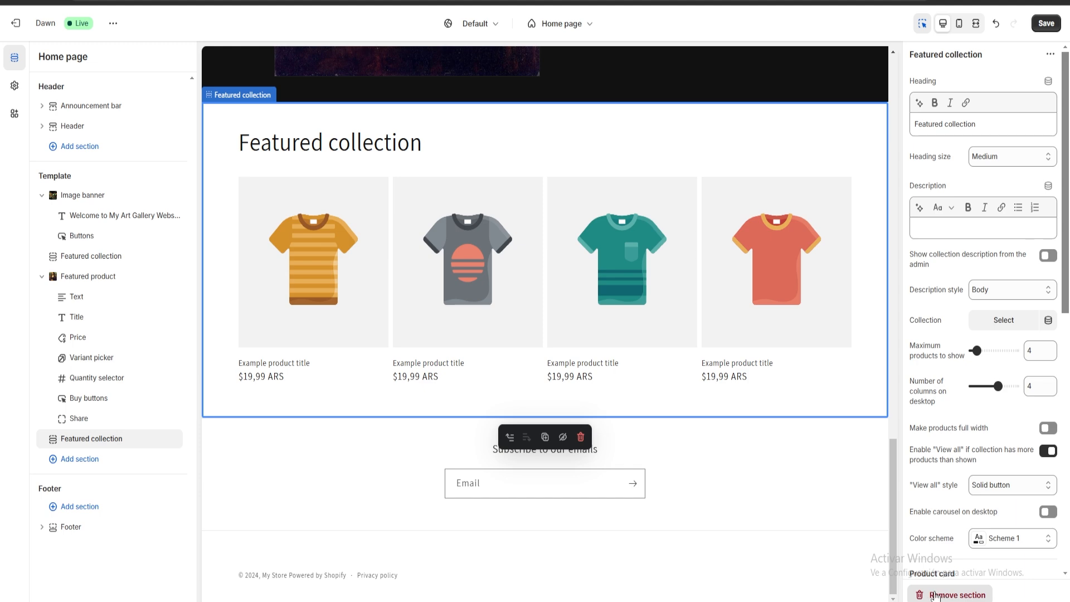
{"action": "left_click", "coordinate": [957, 595]}
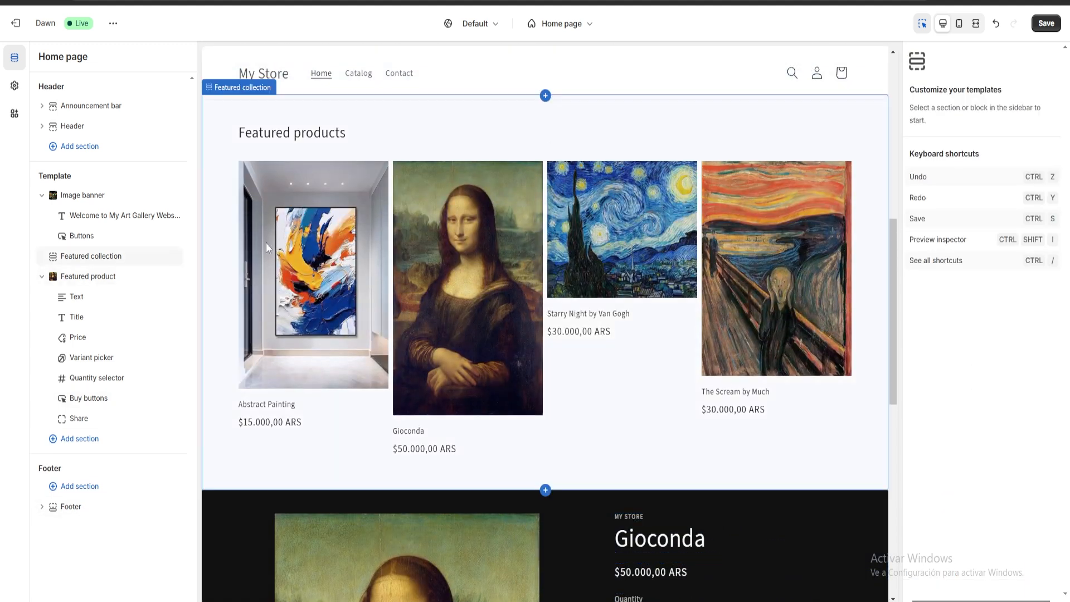
Examine which section types can be added to the footer and the header, without adding any
{"action": "scroll", "coordinate": [373, 427], "scroll_direction": "down", "scroll_amount": 6}
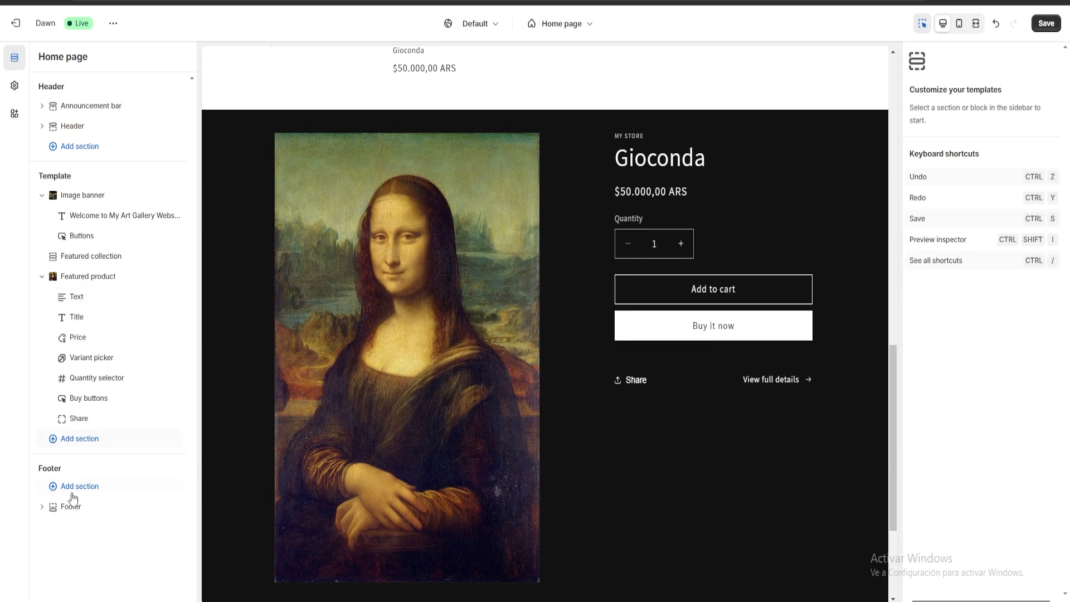
{"action": "left_click", "coordinate": [55, 484]}
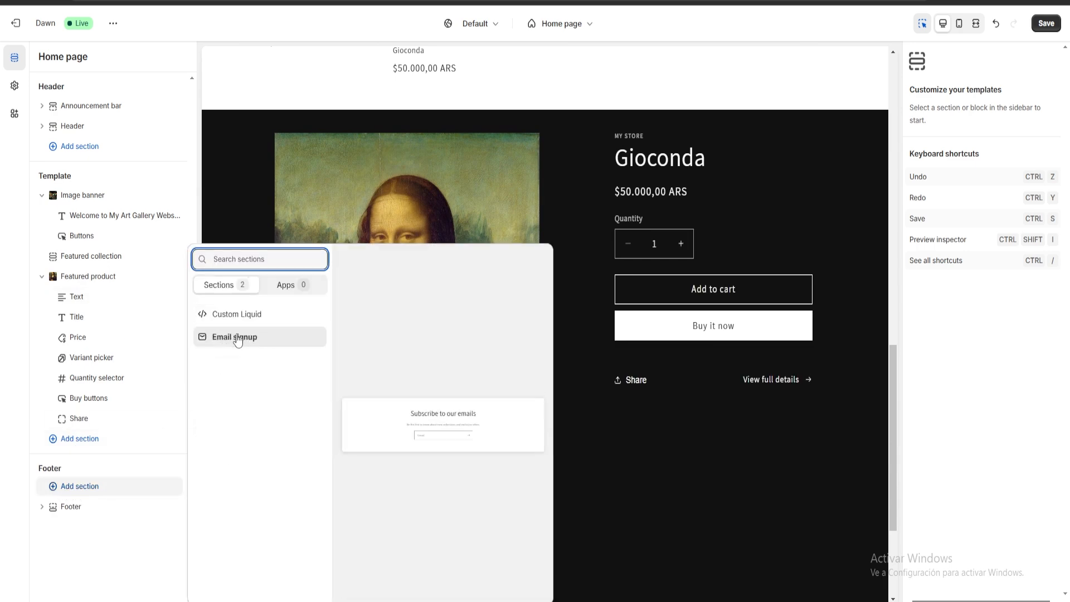
{"action": "left_click", "coordinate": [2, 315]}
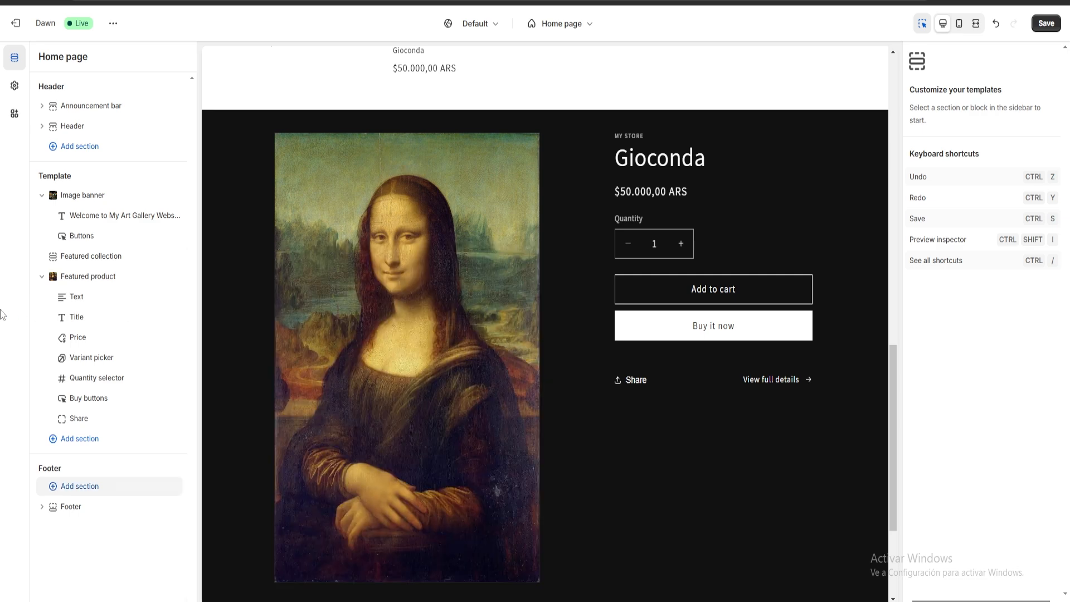
{"action": "scroll", "coordinate": [326, 395], "scroll_direction": "up", "scroll_amount": 10}
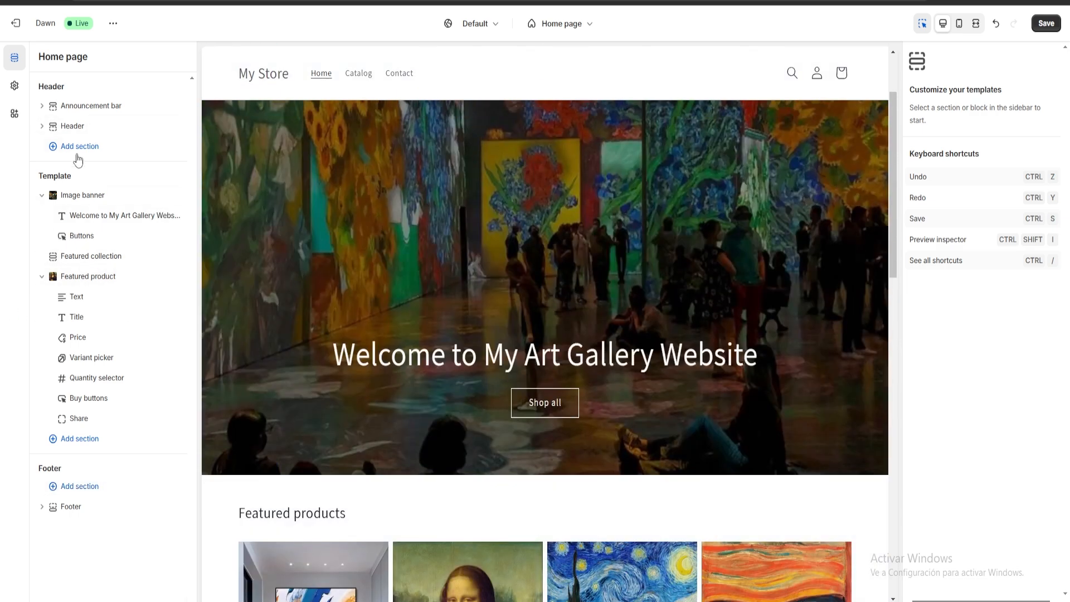
{"action": "left_click", "coordinate": [78, 151]}
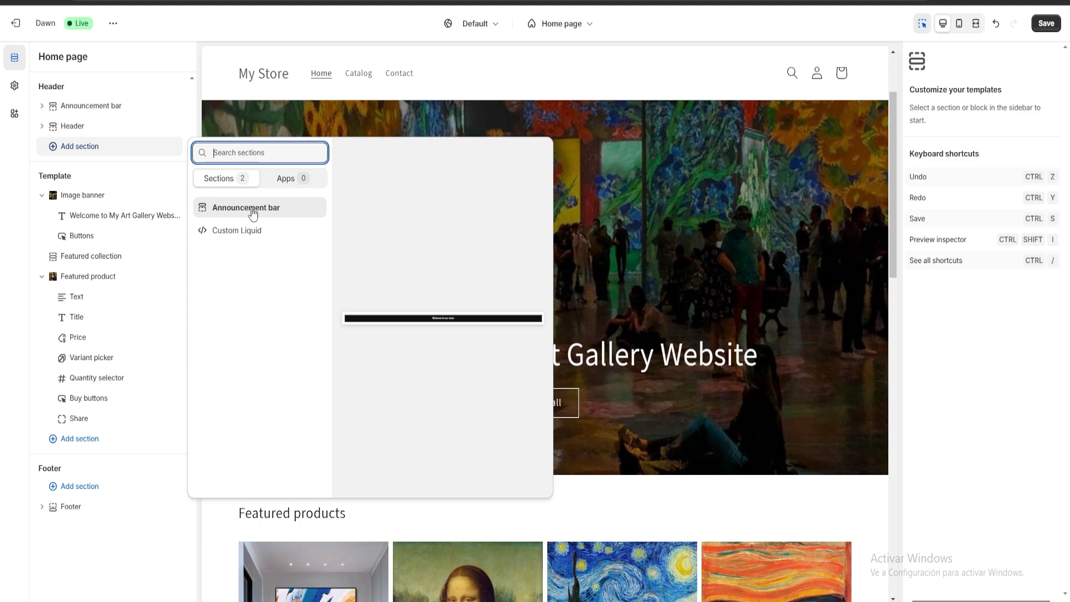
{"action": "left_click", "coordinate": [53, 226]}
{"action": "scroll", "coordinate": [395, 323], "scroll_direction": "up", "scroll_amount": 2}
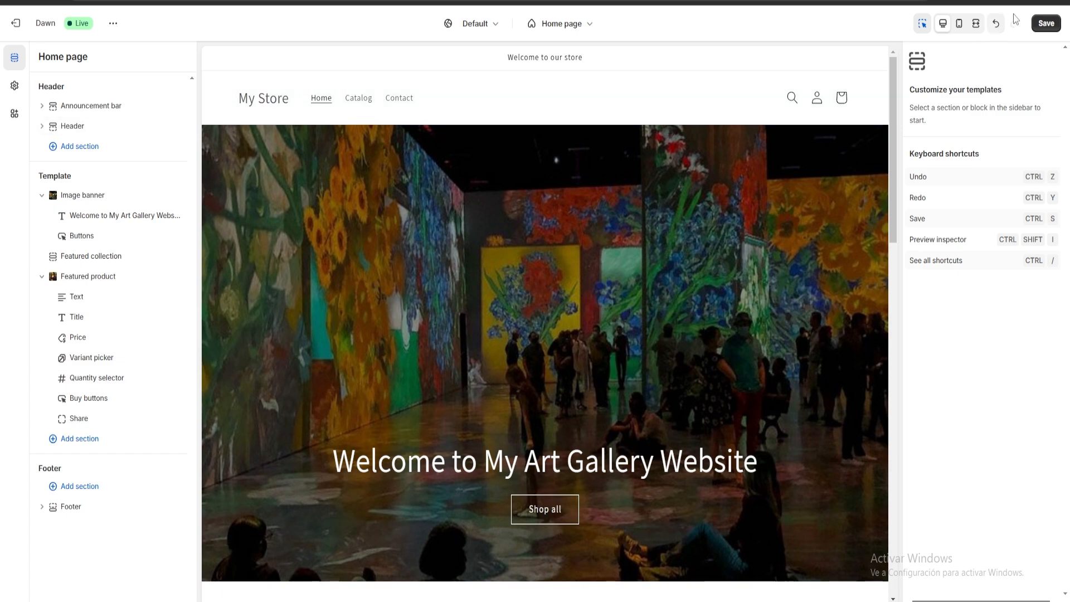
Save the home page template changes and return from the theme editor to the admin home page
{"action": "left_click", "coordinate": [1046, 23]}
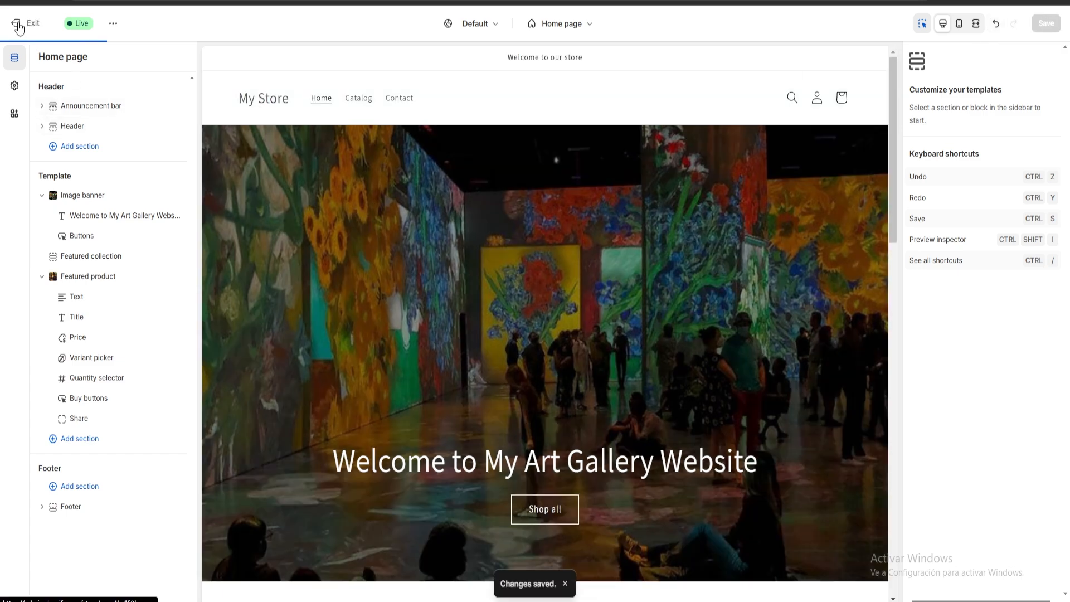
{"action": "left_click", "coordinate": [16, 22]}
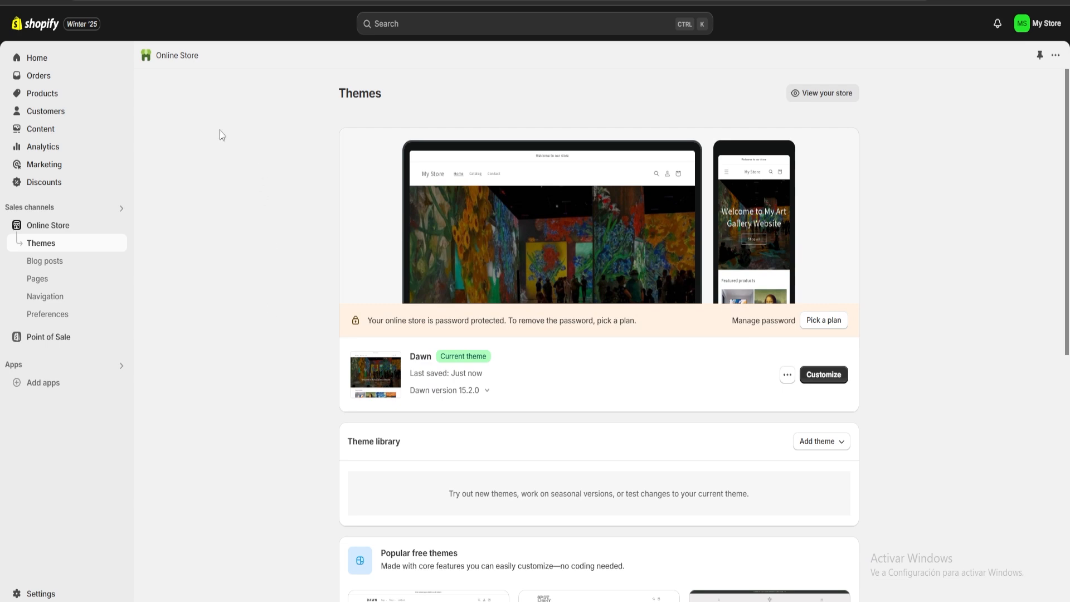
{"action": "left_click", "coordinate": [45, 59]}
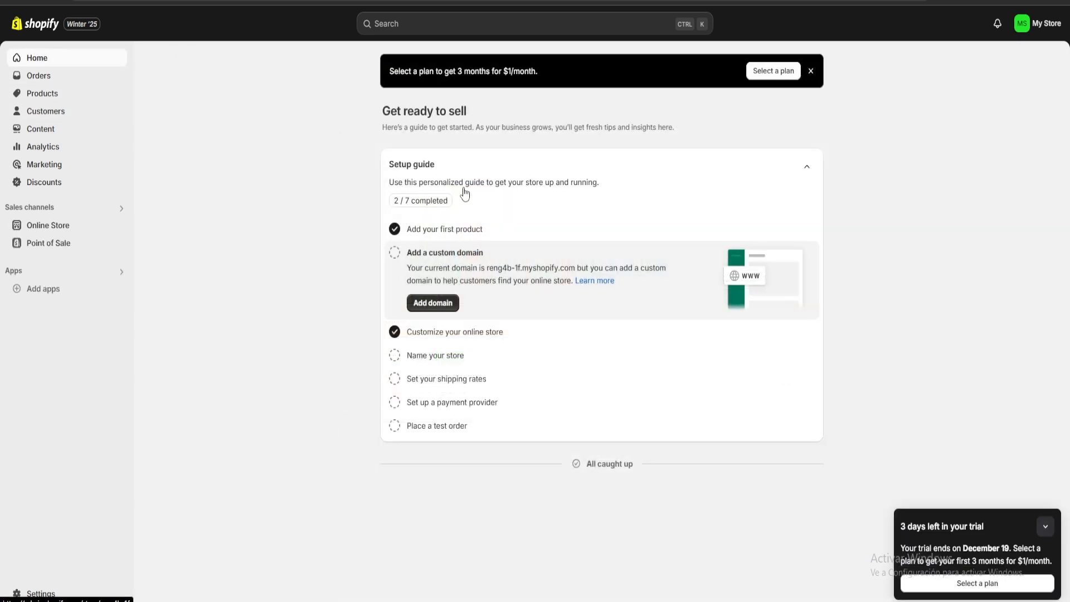
Name the store Art gallery through the setup guide, save it, and close the store settings and the guide
{"action": "left_click", "coordinate": [436, 357]}
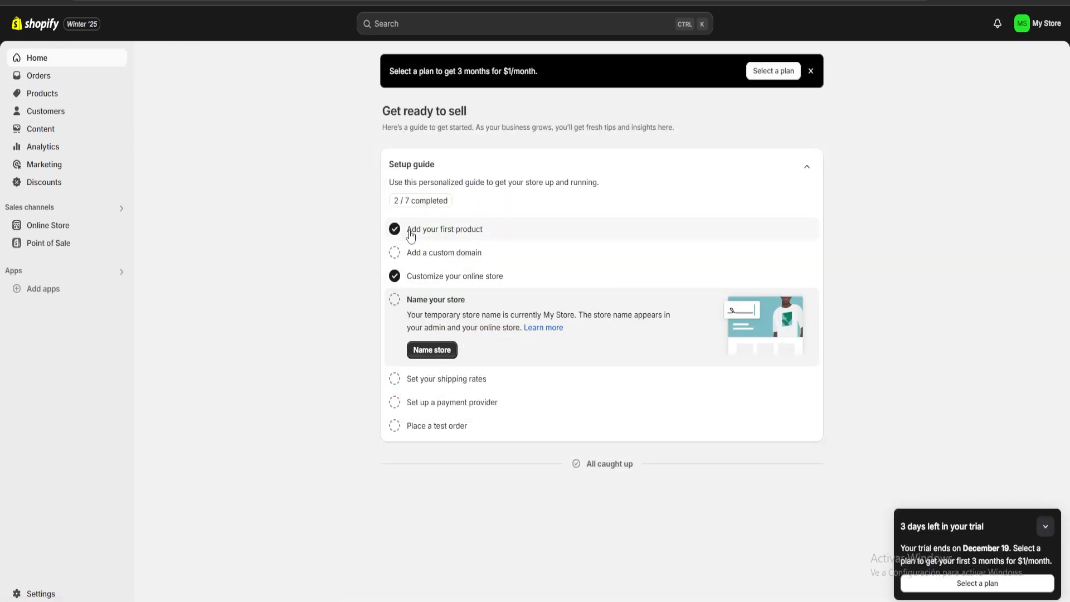
{"action": "left_click", "coordinate": [433, 349]}
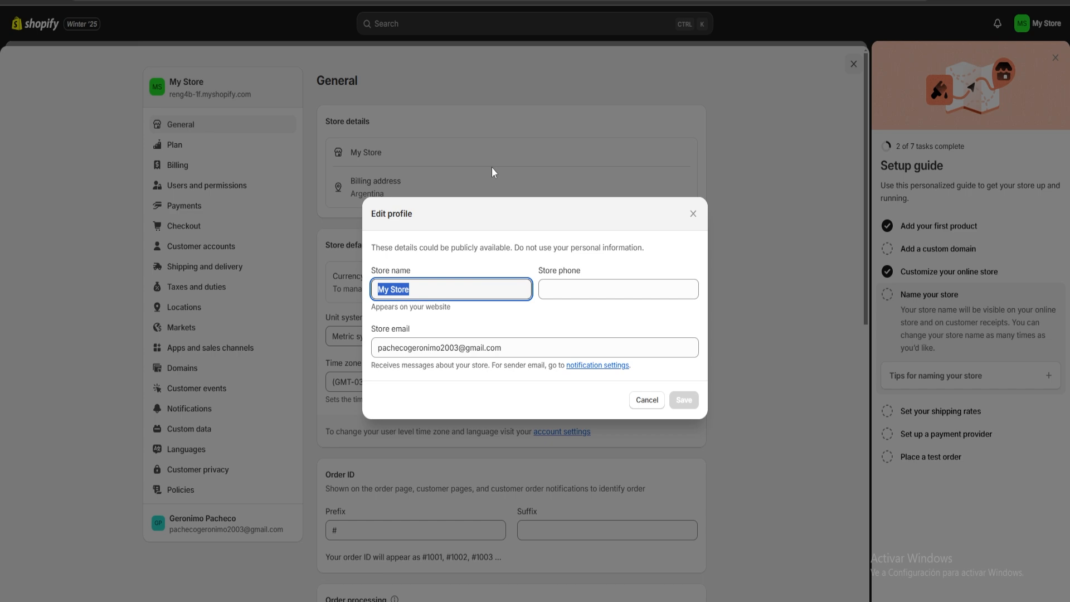
{"action": "type", "text": "Art galle"}
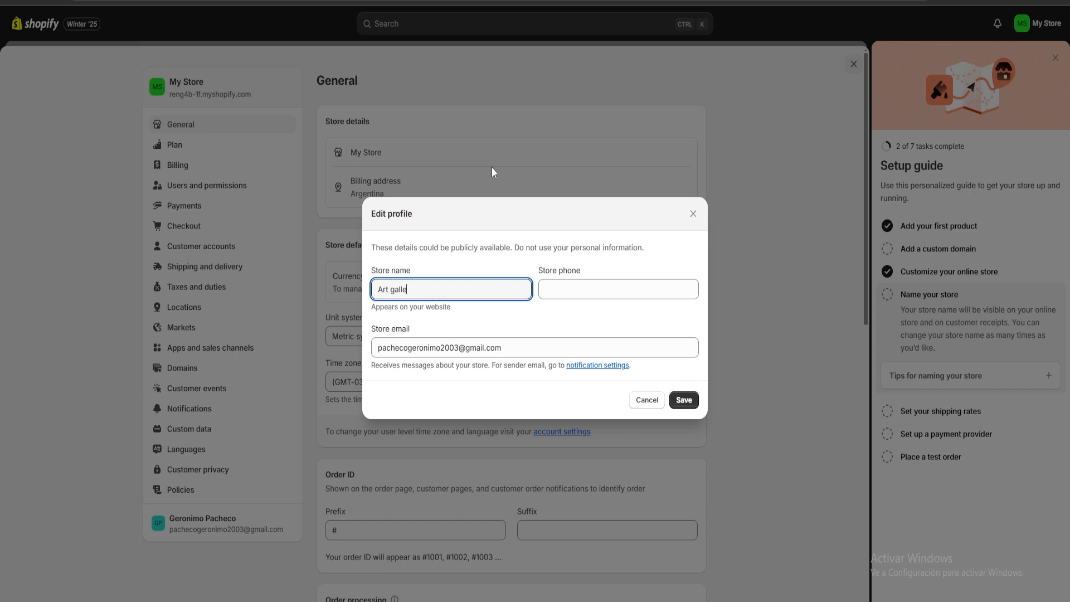
{"action": "type", "text": "ry"}
{"action": "key", "text": "Return"}
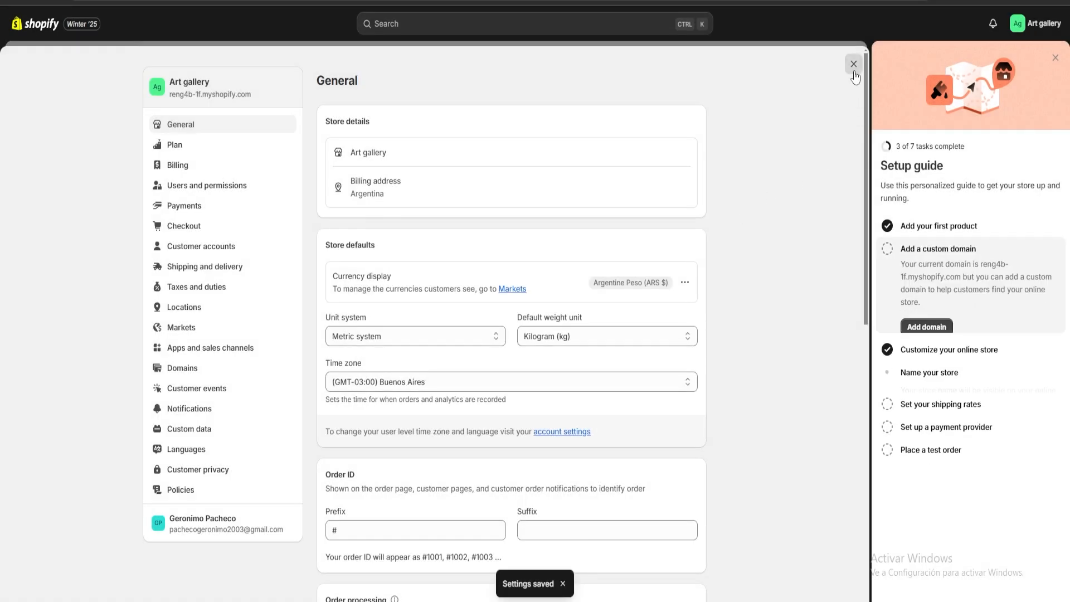
{"action": "left_click", "coordinate": [854, 66]}
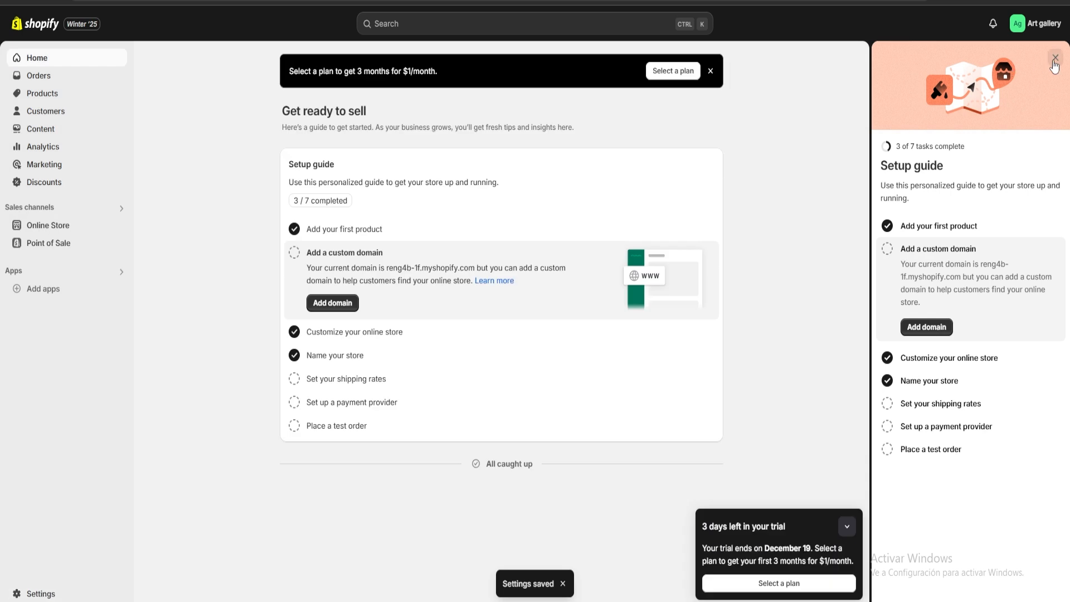
{"action": "left_click", "coordinate": [1054, 59]}
Preview the Dawn theme as a storefront, review the whole home page, and return to the theme list
{"action": "left_click", "coordinate": [65, 224]}
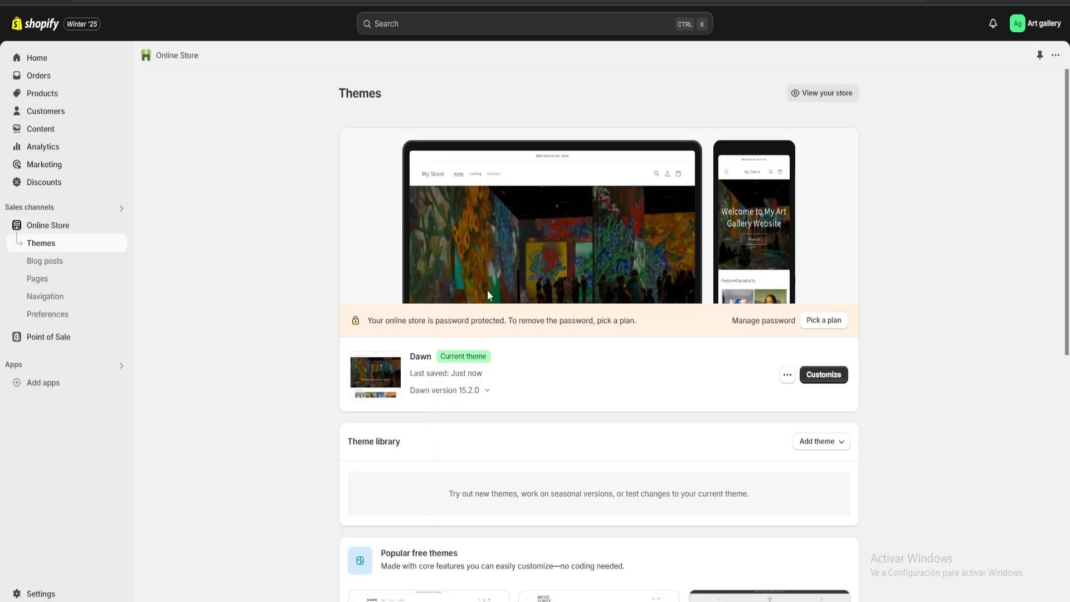
{"action": "left_click", "coordinate": [788, 376]}
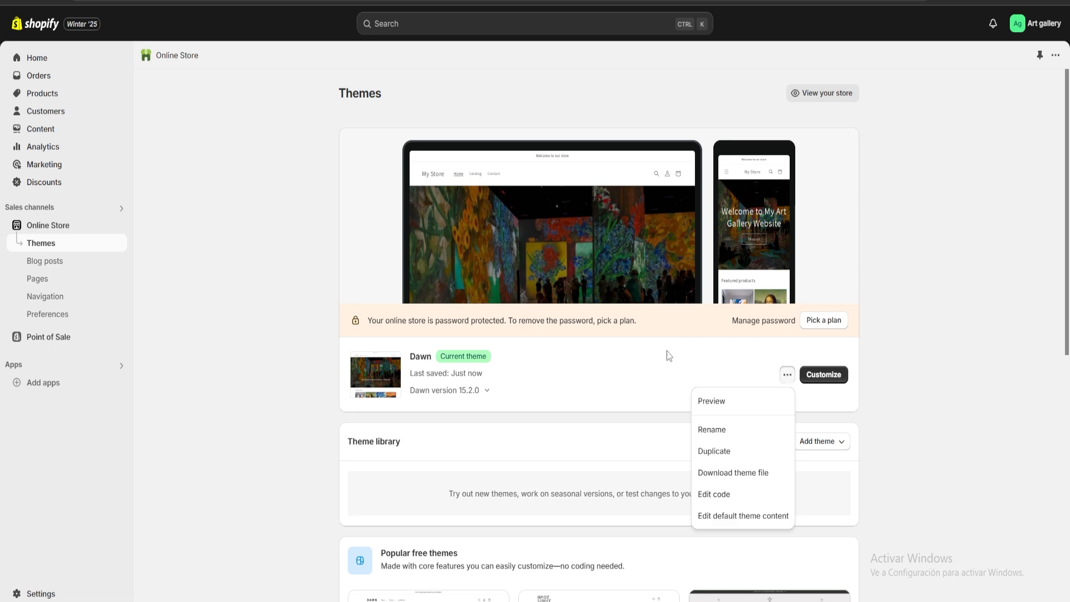
{"action": "left_click", "coordinate": [713, 401]}
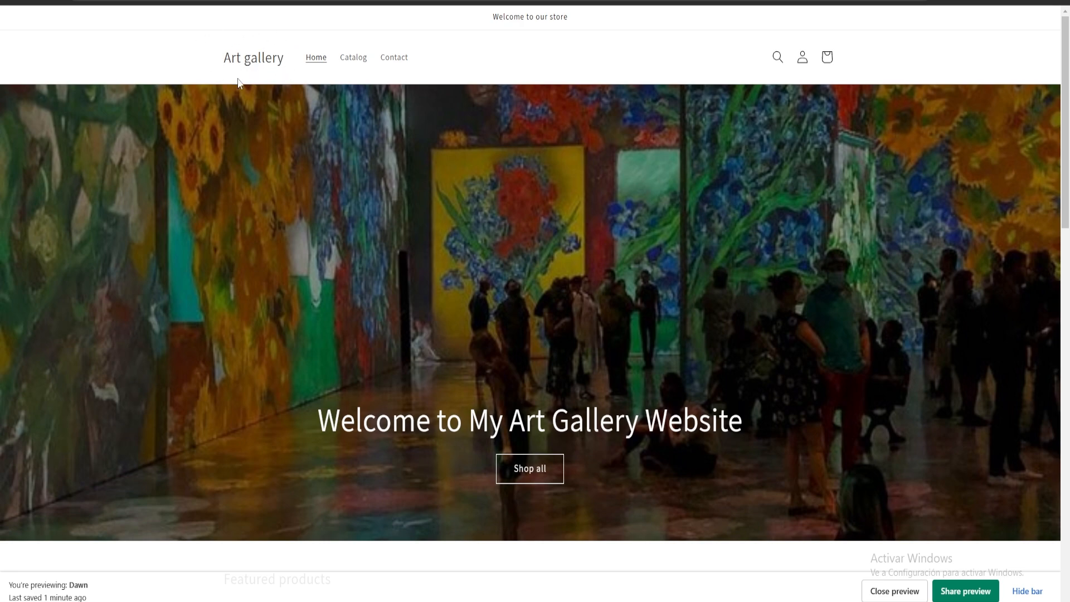
{"action": "scroll", "coordinate": [465, 331], "scroll_direction": "down", "scroll_amount": 15}
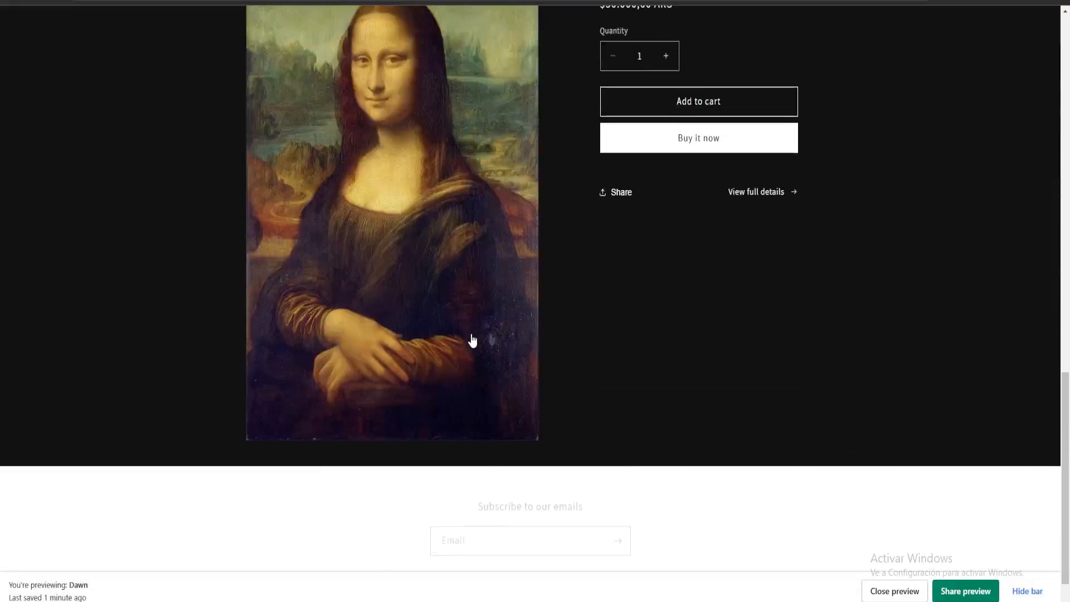
{"action": "scroll", "coordinate": [471, 339], "scroll_direction": "up", "scroll_amount": 2}
{"action": "scroll", "coordinate": [467, 348], "scroll_direction": "up", "scroll_amount": 12}
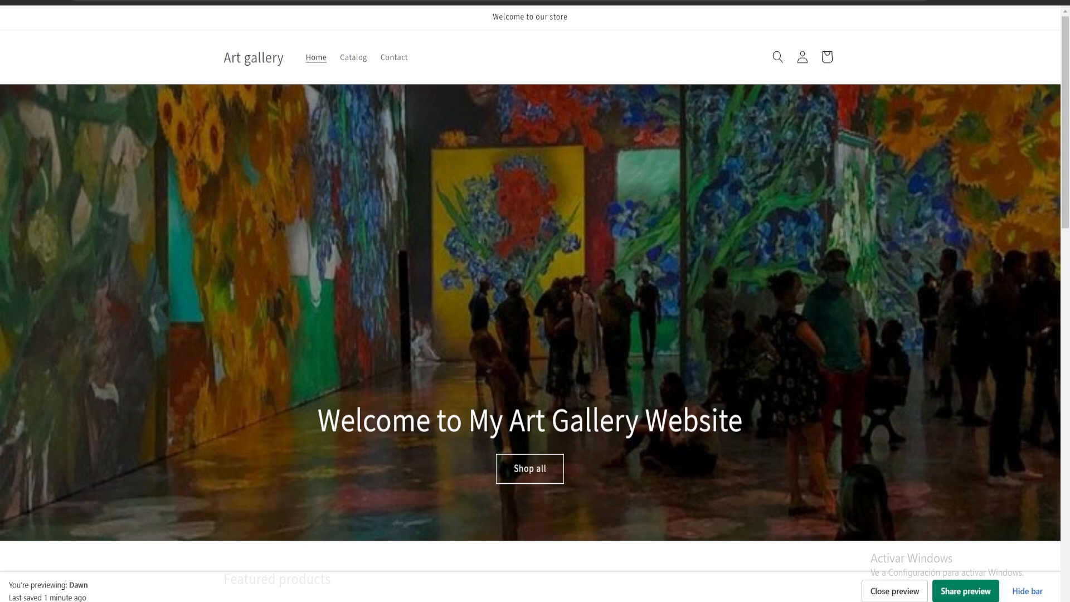
{"action": "left_click", "coordinate": [536, 0]}
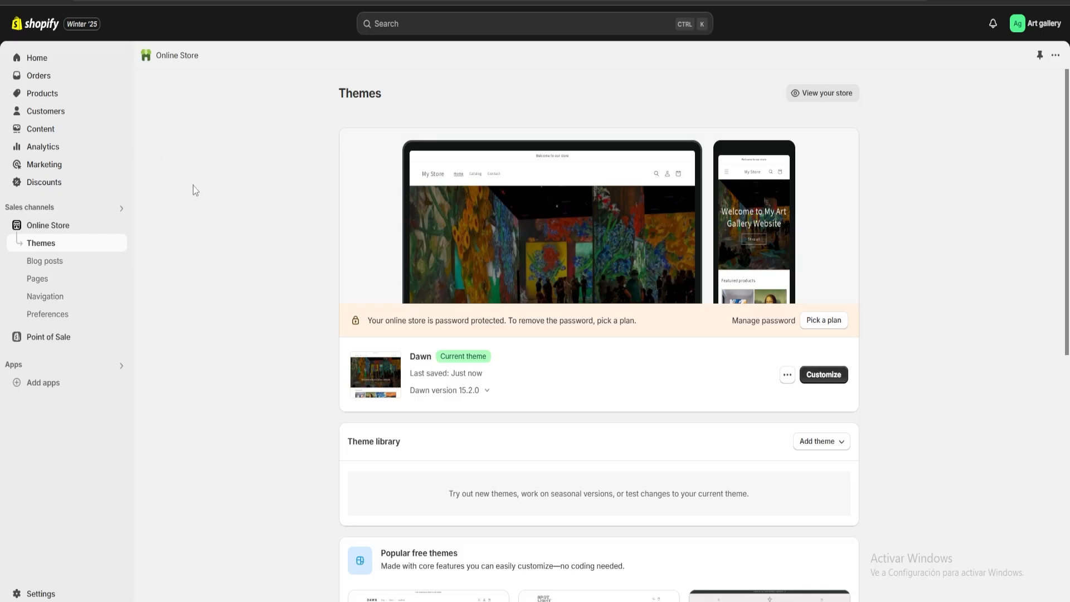
Examine the store's analytics overview, including the sales, sessions, conversion rate and traffic source reports
{"action": "left_click", "coordinate": [47, 148]}
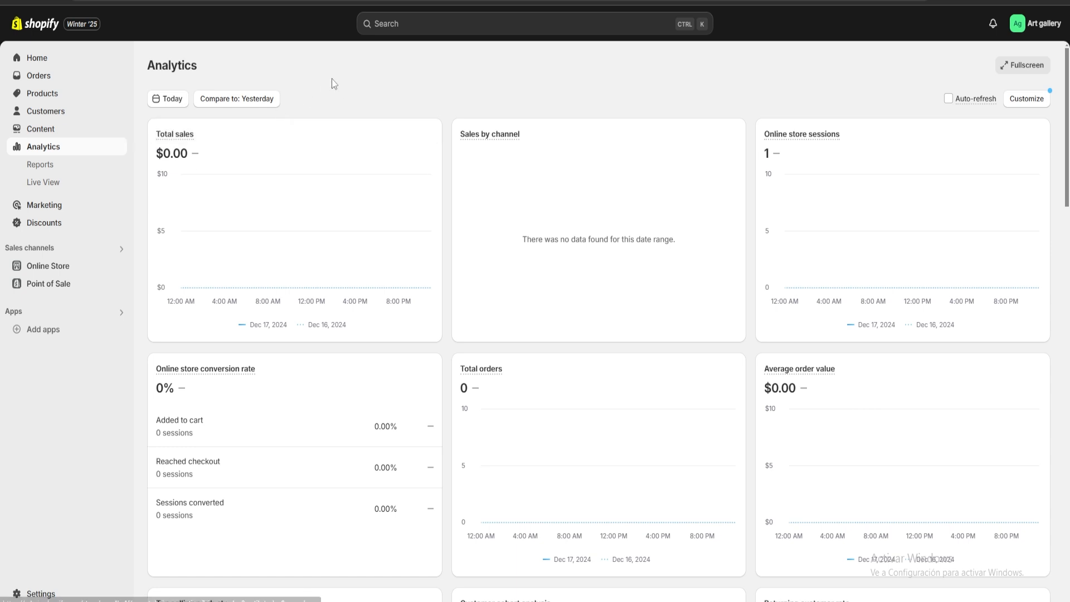
{"action": "mouse_move", "coordinate": [185, 137]}
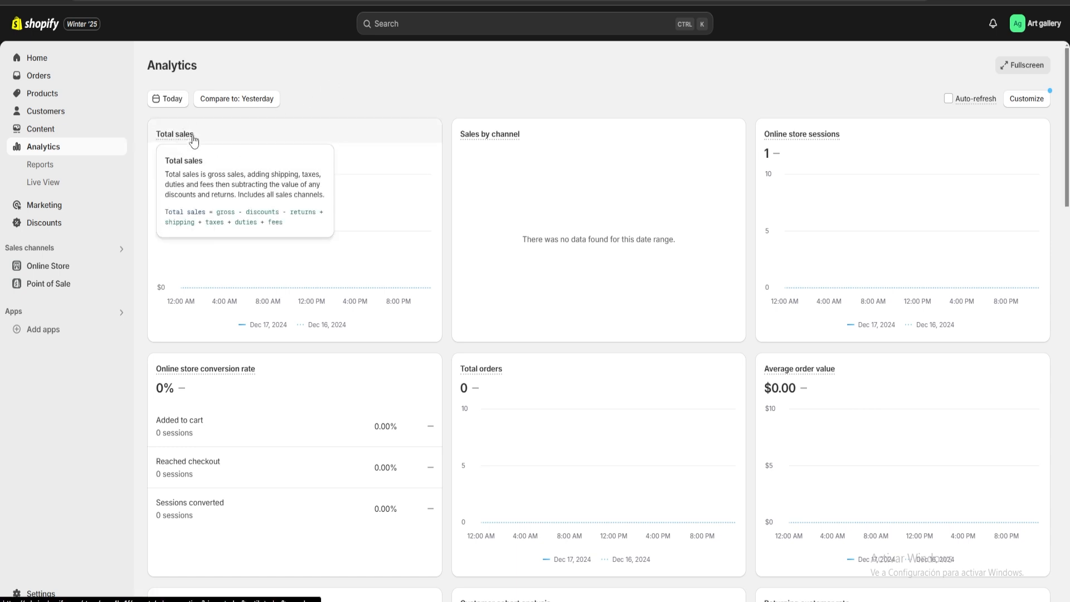
{"action": "scroll", "coordinate": [518, 99], "scroll_direction": "down", "scroll_amount": 2}
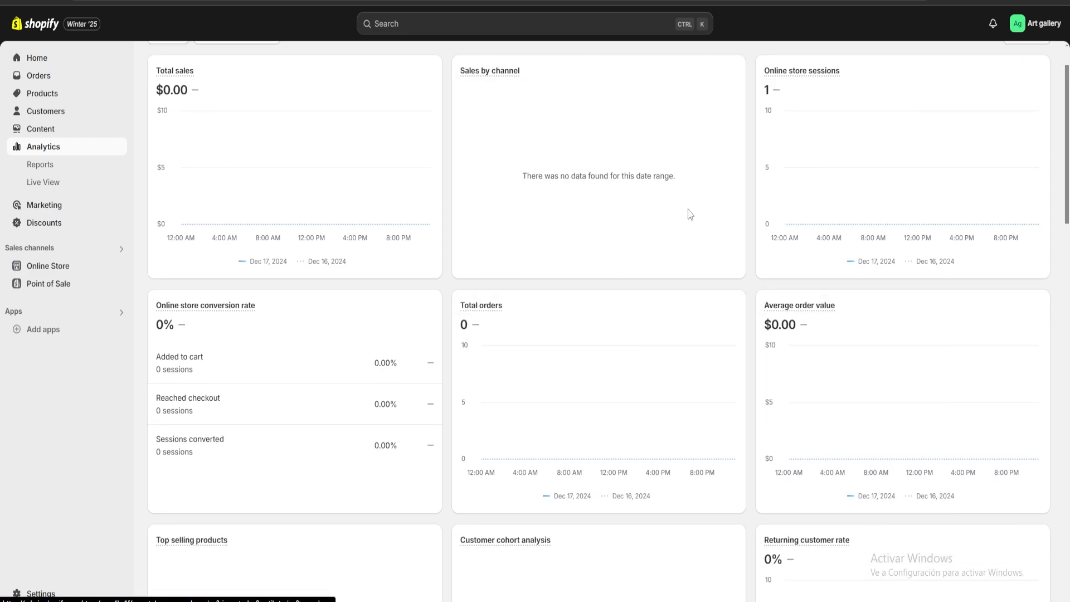
{"action": "scroll", "coordinate": [554, 306], "scroll_direction": "down", "scroll_amount": 15}
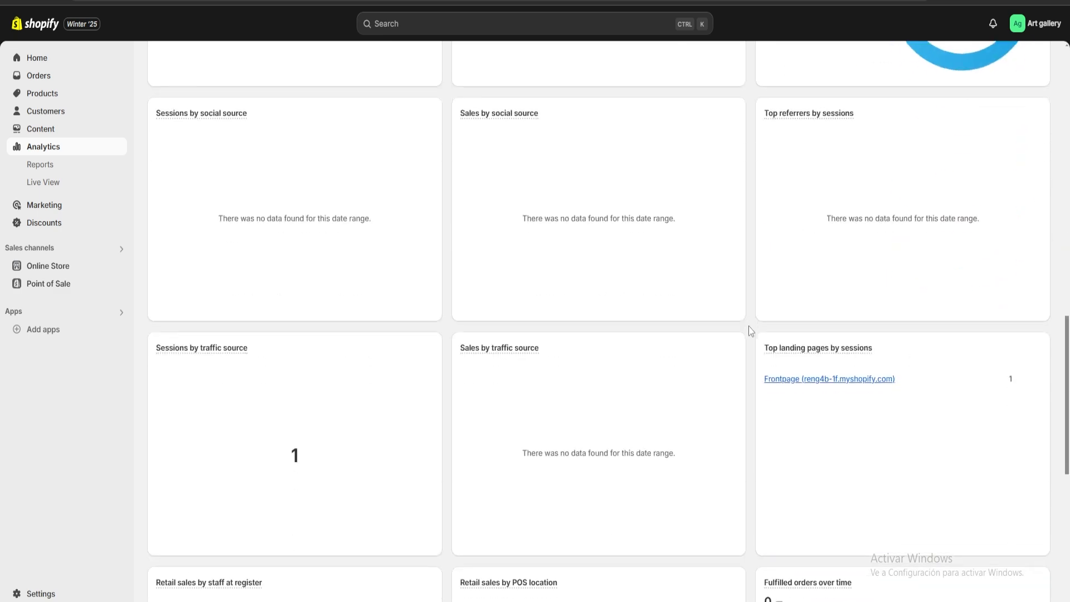
{"action": "scroll", "coordinate": [748, 329], "scroll_direction": "down", "scroll_amount": 8}
{"action": "scroll", "coordinate": [749, 329], "scroll_direction": "up", "scroll_amount": 16}
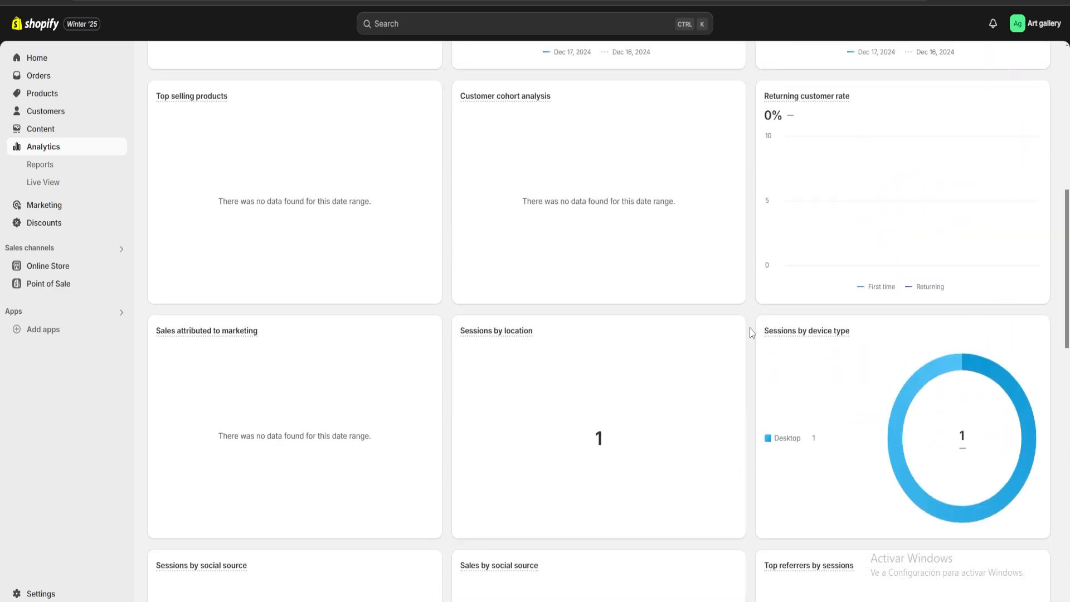
{"action": "scroll", "coordinate": [751, 333], "scroll_direction": "up", "scroll_amount": 8}
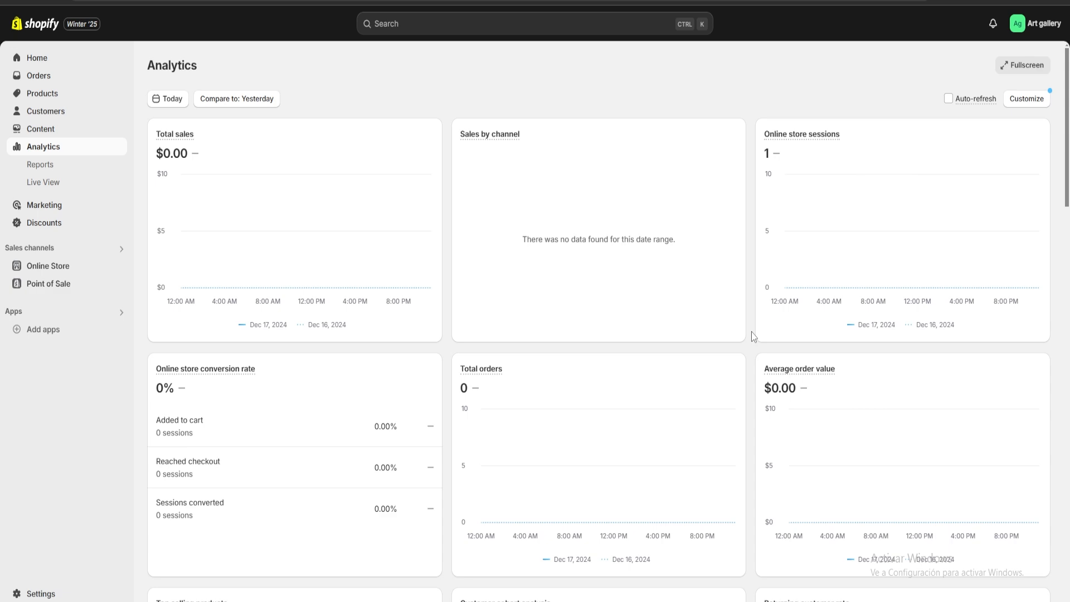
{"action": "scroll", "coordinate": [445, 292], "scroll_direction": "down", "scroll_amount": 13}
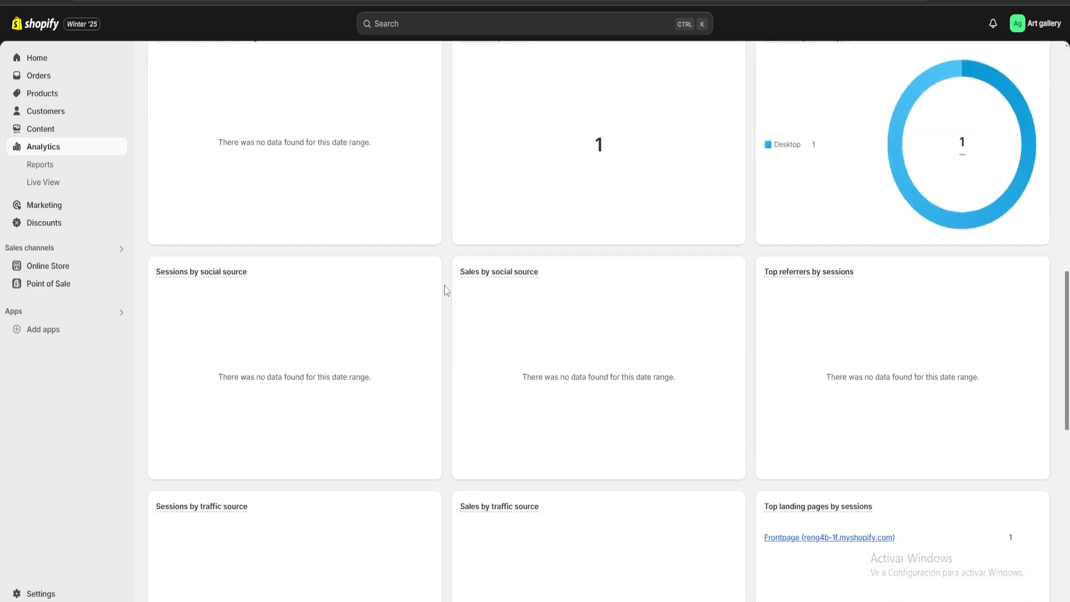
{"action": "scroll", "coordinate": [444, 290], "scroll_direction": "up", "scroll_amount": 13}
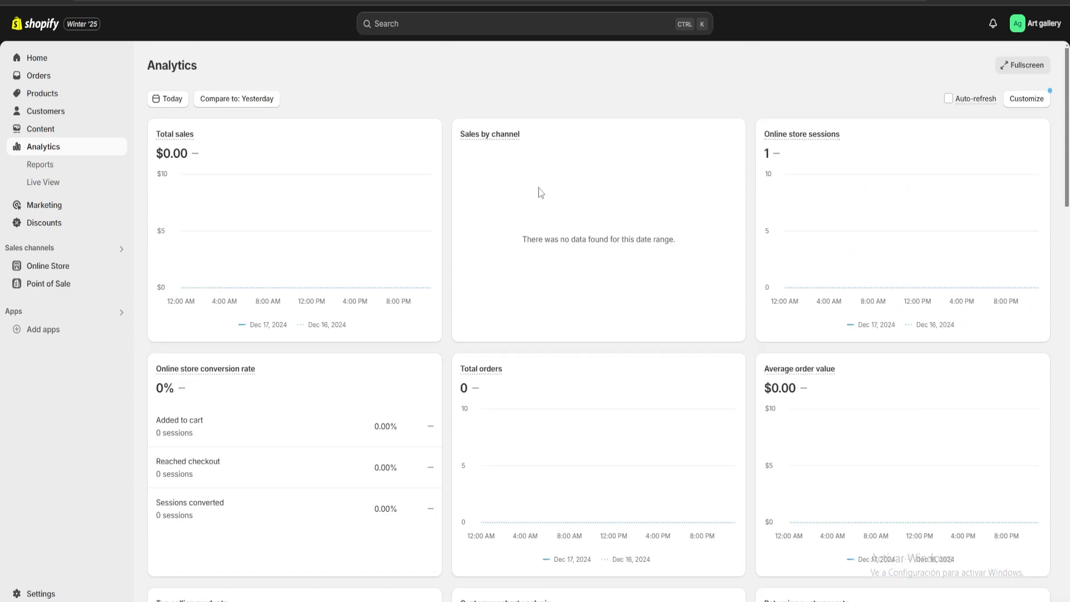
{"action": "scroll", "coordinate": [748, 267], "scroll_direction": "down", "scroll_amount": 15}
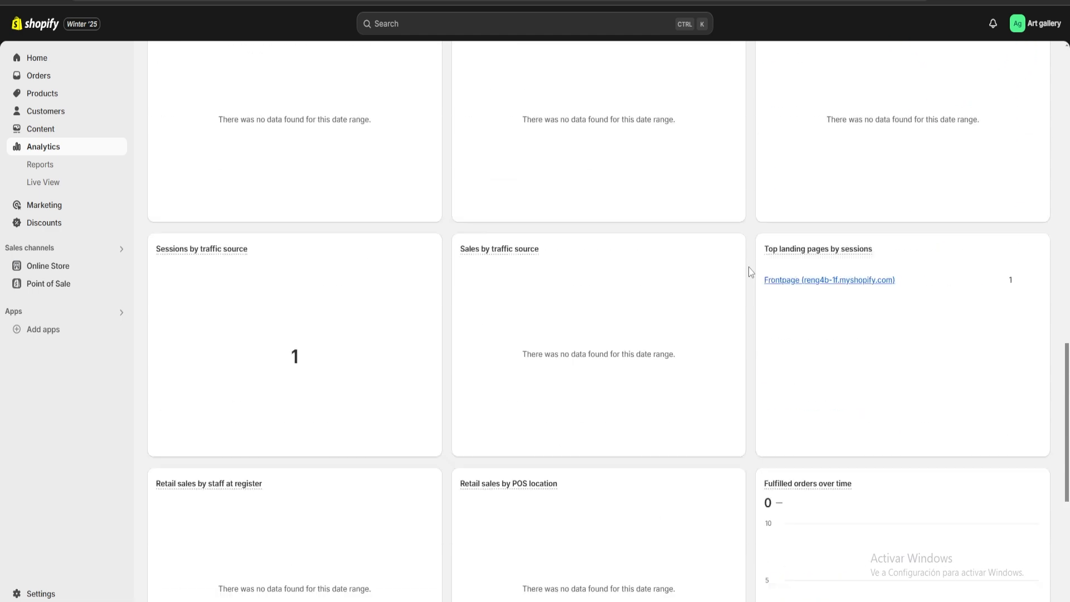
{"action": "scroll", "coordinate": [748, 267], "scroll_direction": "up", "scroll_amount": 15}
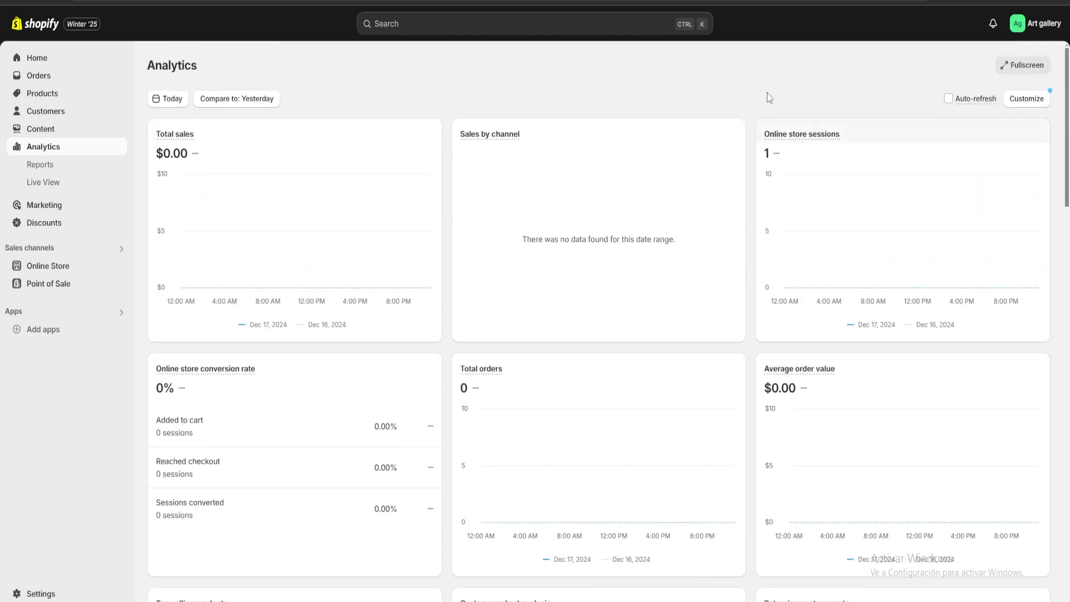
Start a new Amount off products discount and give it a randomly generated discount code
{"action": "left_click", "coordinate": [35, 229]}
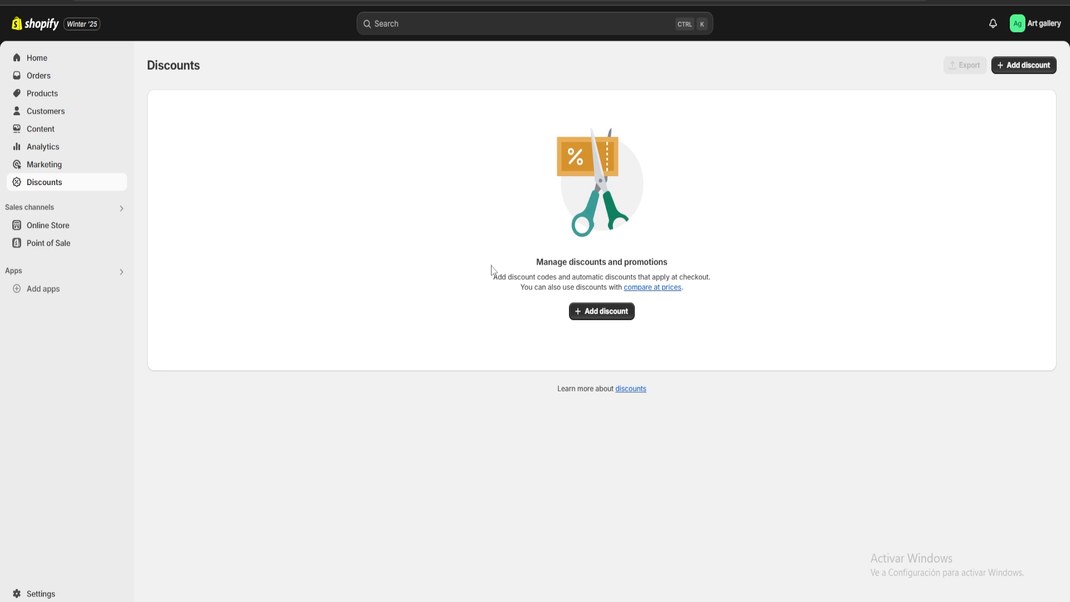
{"action": "left_click", "coordinate": [597, 311]}
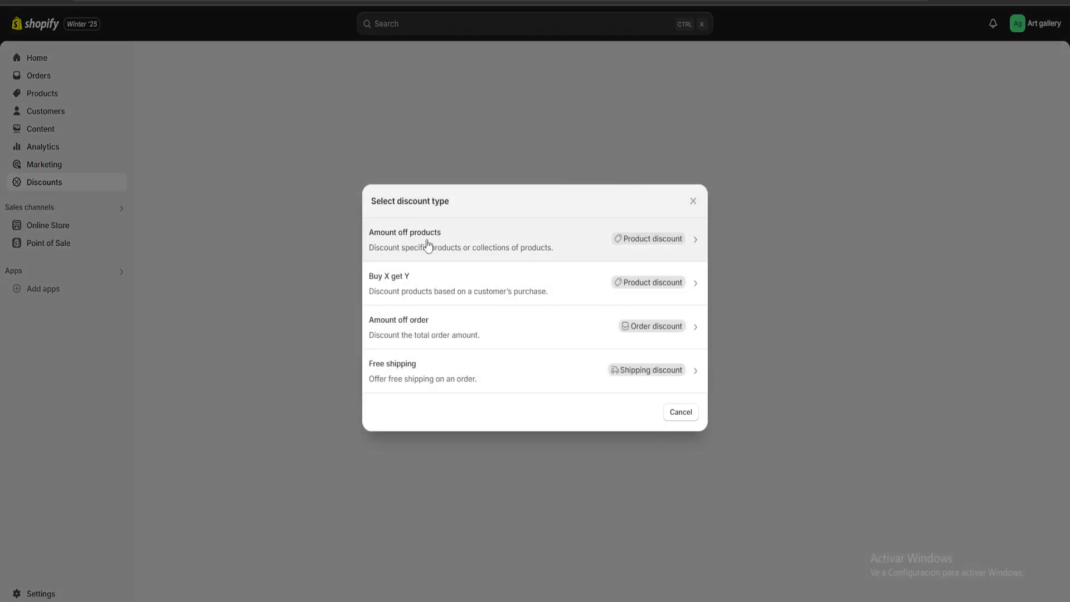
{"action": "left_click", "coordinate": [446, 241]}
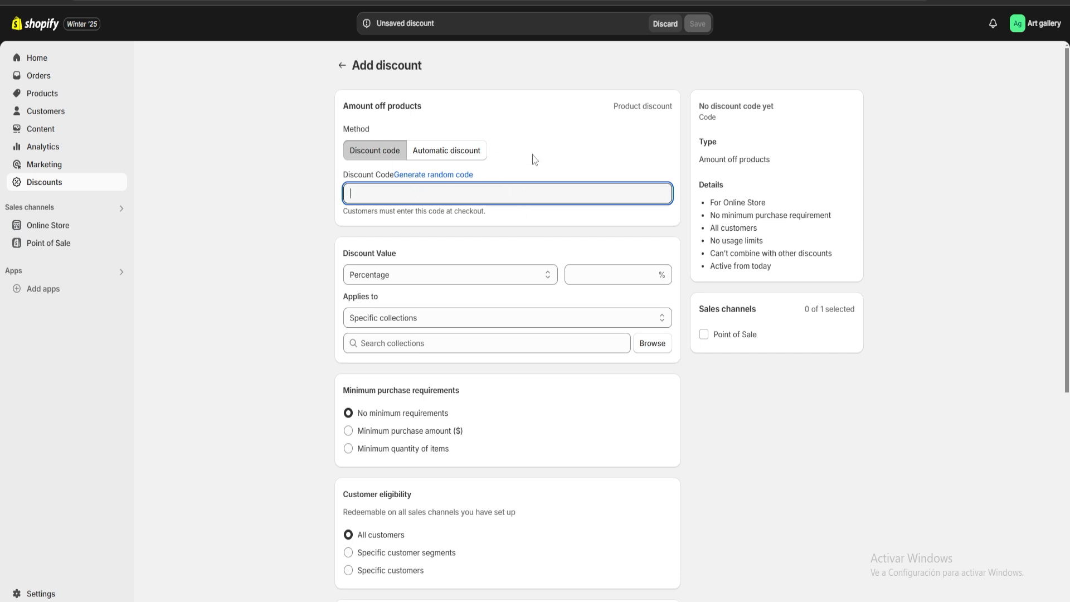
{"action": "type", "text": "art101"}
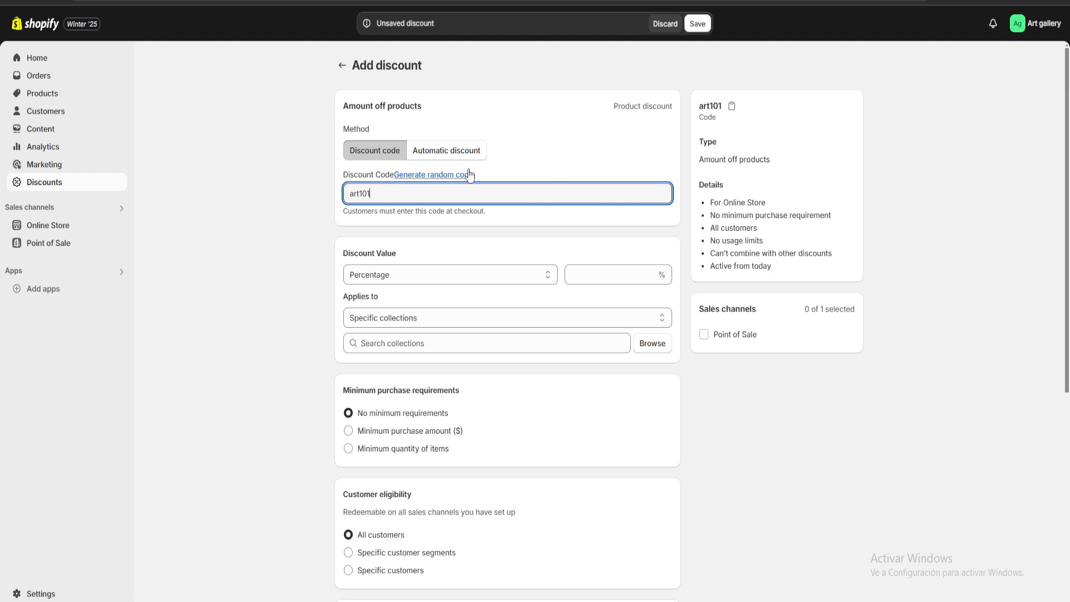
{"action": "left_click", "coordinate": [422, 176]}
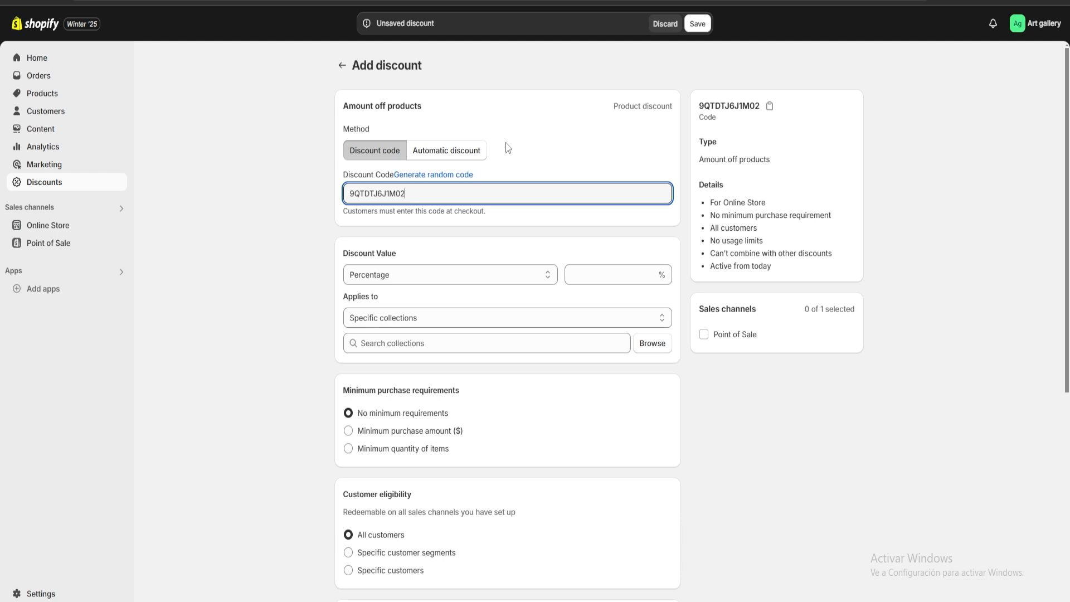
Set the discount value to a percentage of 10%
{"action": "left_click", "coordinate": [473, 274]}
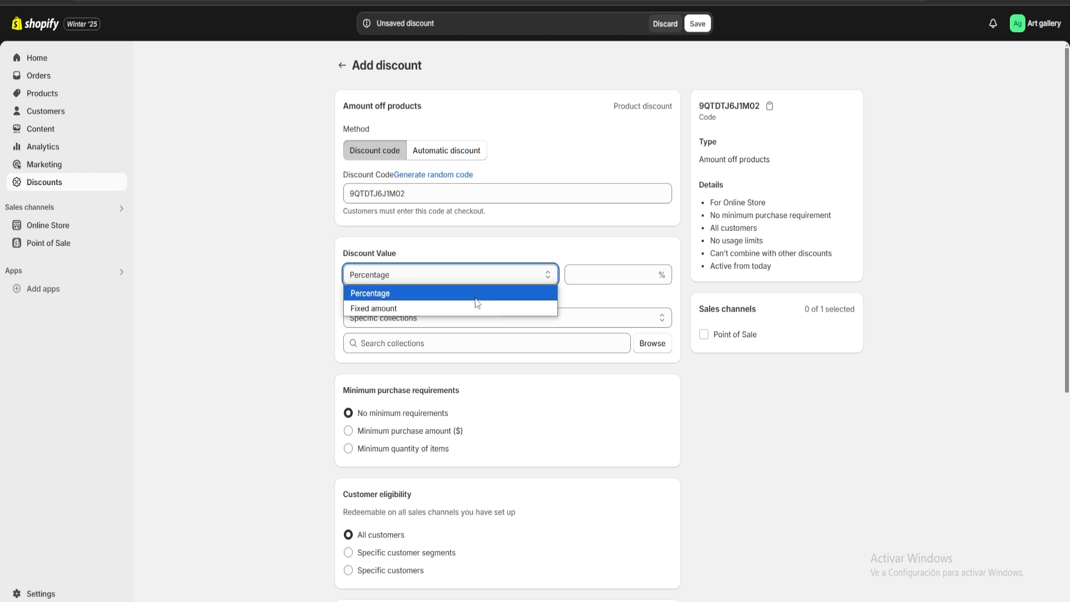
{"action": "left_click", "coordinate": [445, 295]}
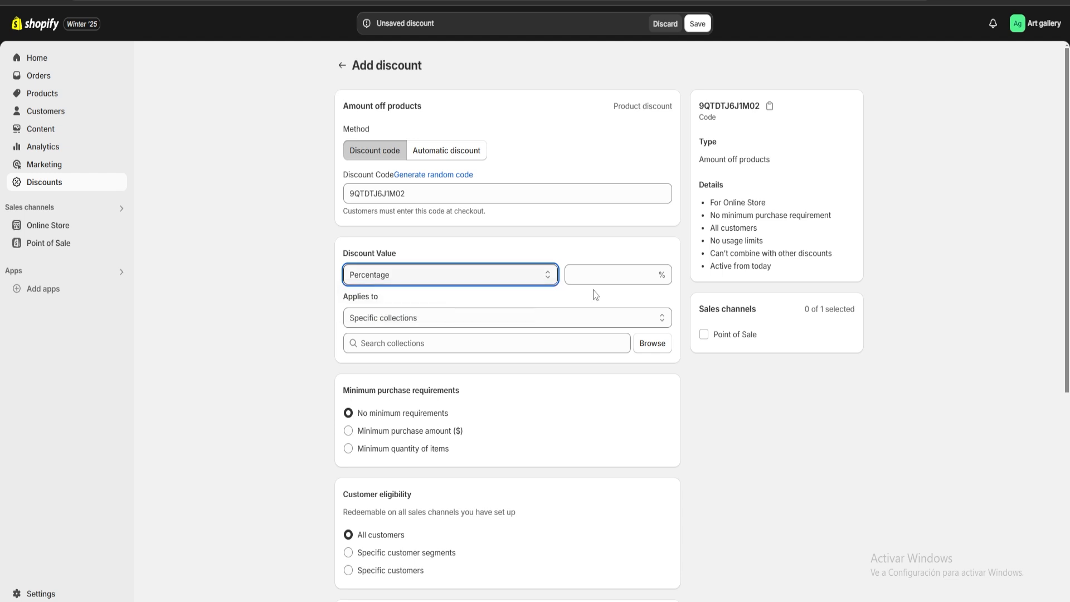
{"action": "left_click", "coordinate": [619, 276]}
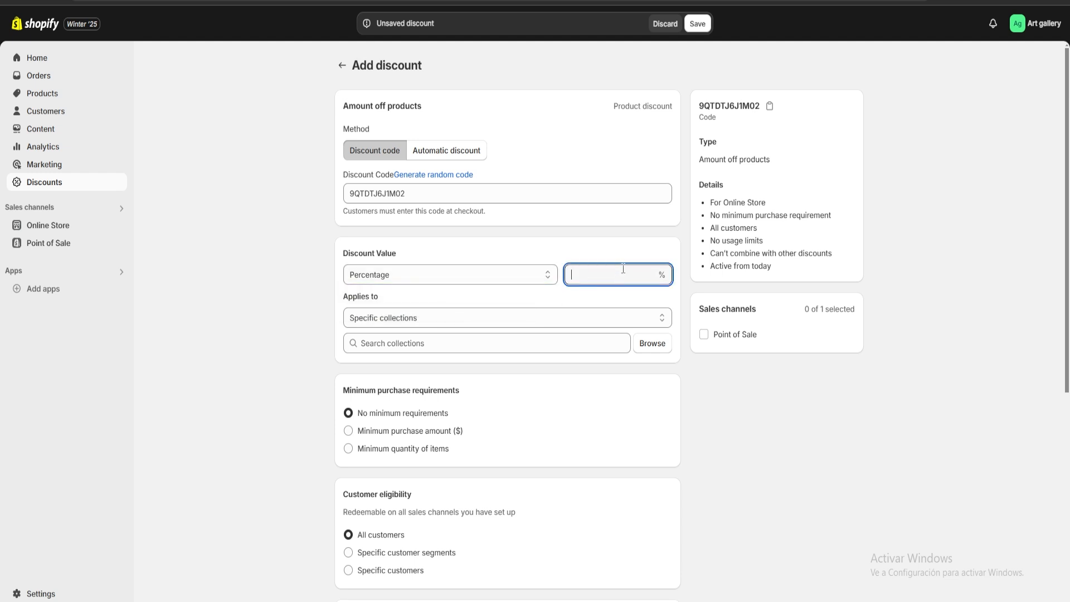
{"action": "type", "text": "10"}
{"action": "left_click", "coordinate": [613, 261]}
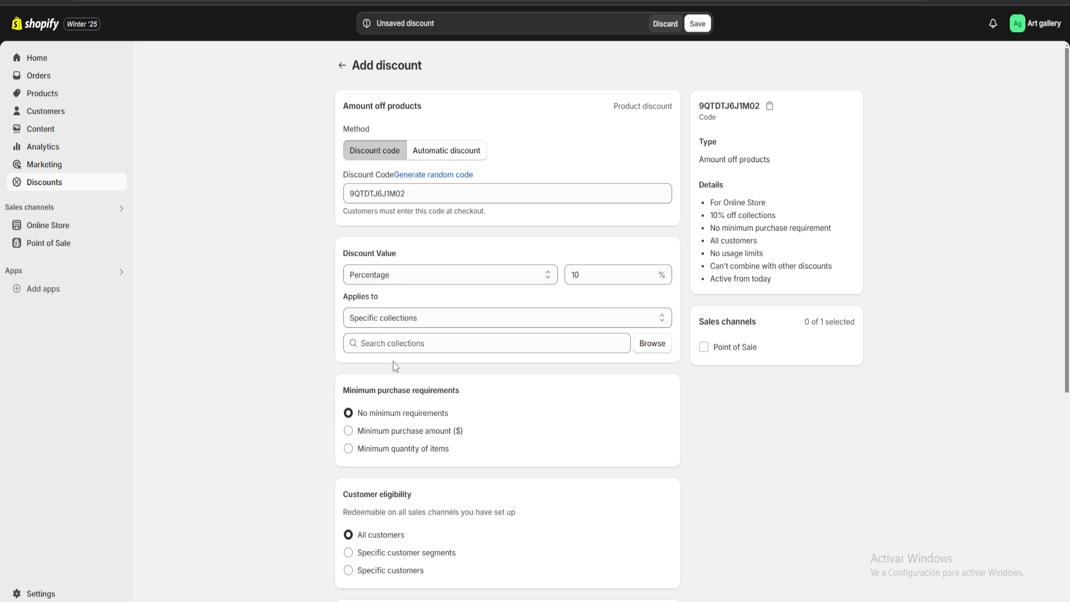
Apply the discount to the Home page collection
{"action": "left_click", "coordinate": [655, 348]}
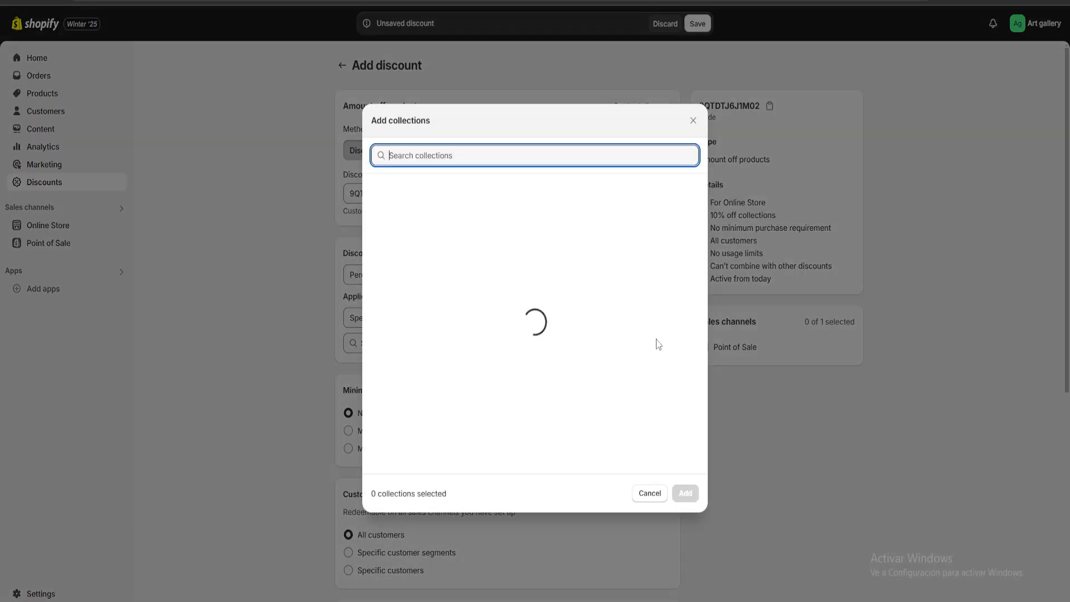
{"action": "left_click", "coordinate": [377, 192]}
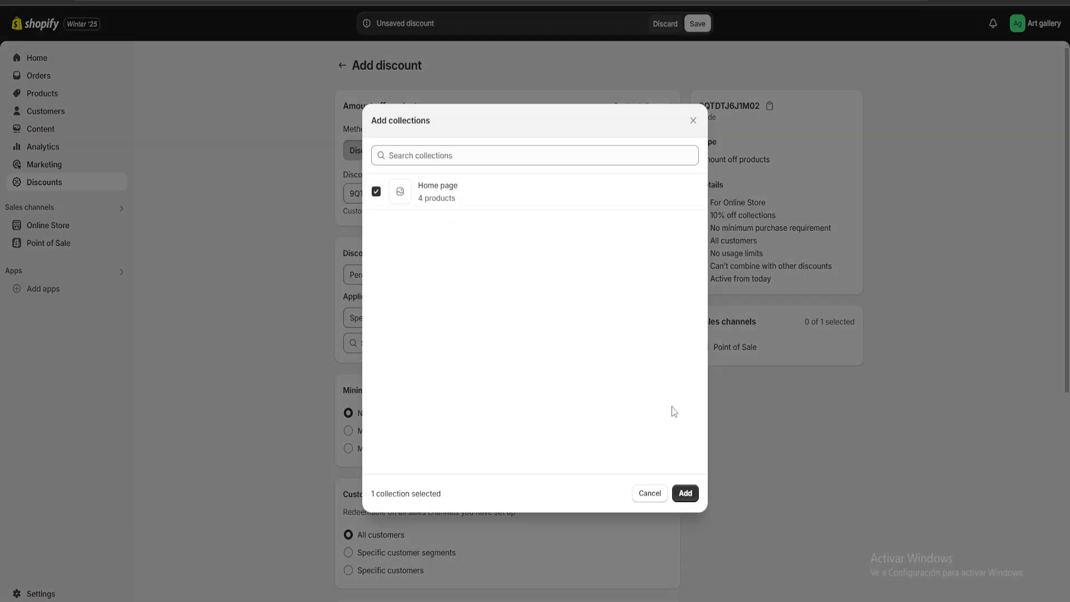
{"action": "left_click", "coordinate": [685, 493]}
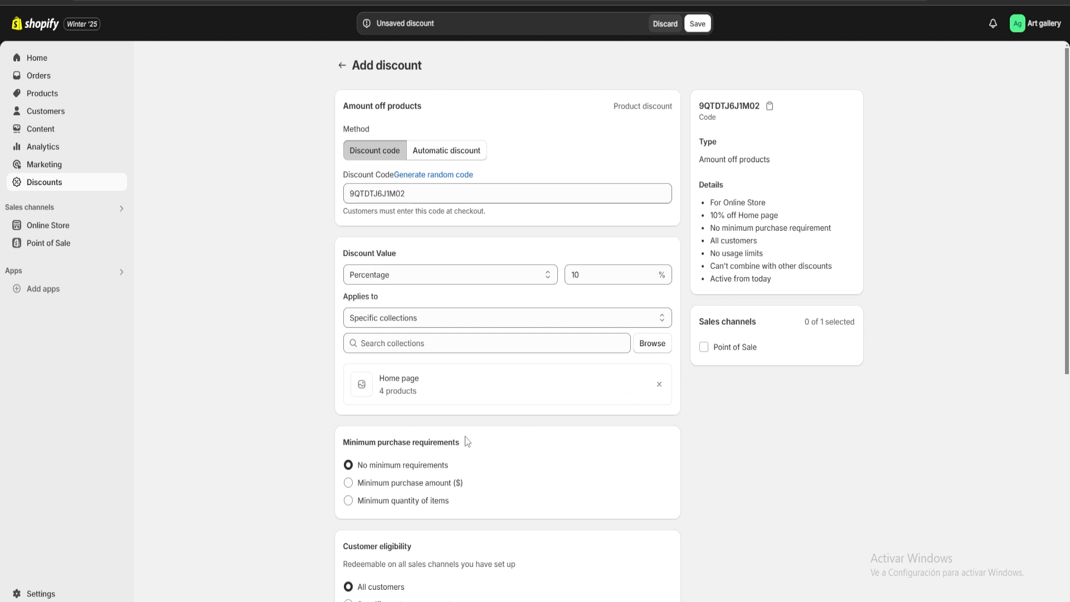
Review the discount's minimum purchase requirements, customer eligibility, maximum discount uses and combinations settings
{"action": "scroll", "coordinate": [677, 345], "scroll_direction": "down", "scroll_amount": 5}
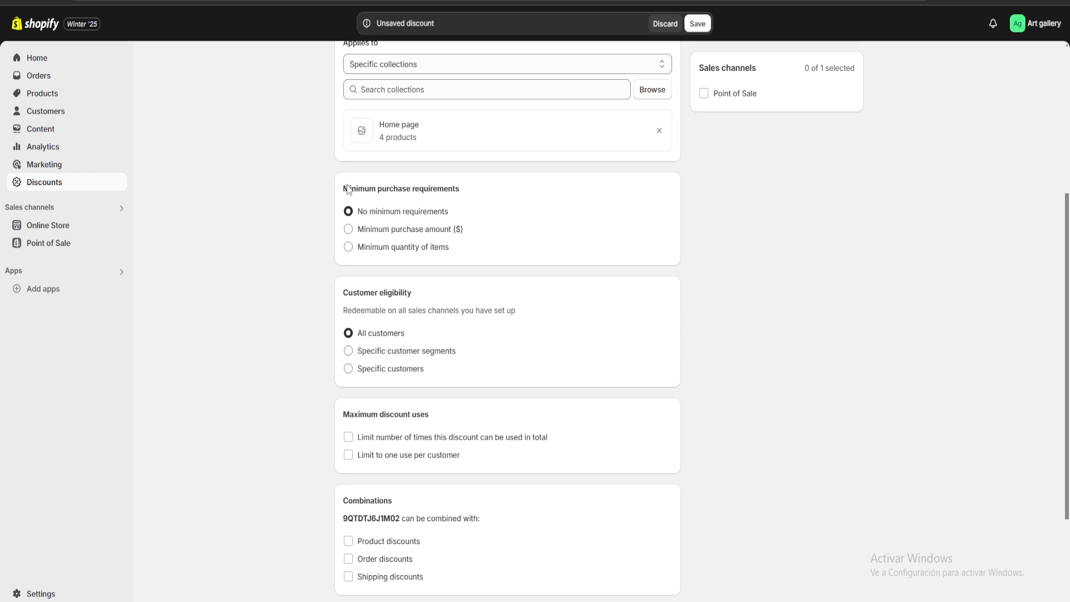
{"action": "left_click_drag", "start_coordinate": [348, 189], "coordinate": [466, 191]}
{"action": "left_click", "coordinate": [474, 199]}
{"action": "left_click_drag", "start_coordinate": [340, 193], "coordinate": [483, 196]}
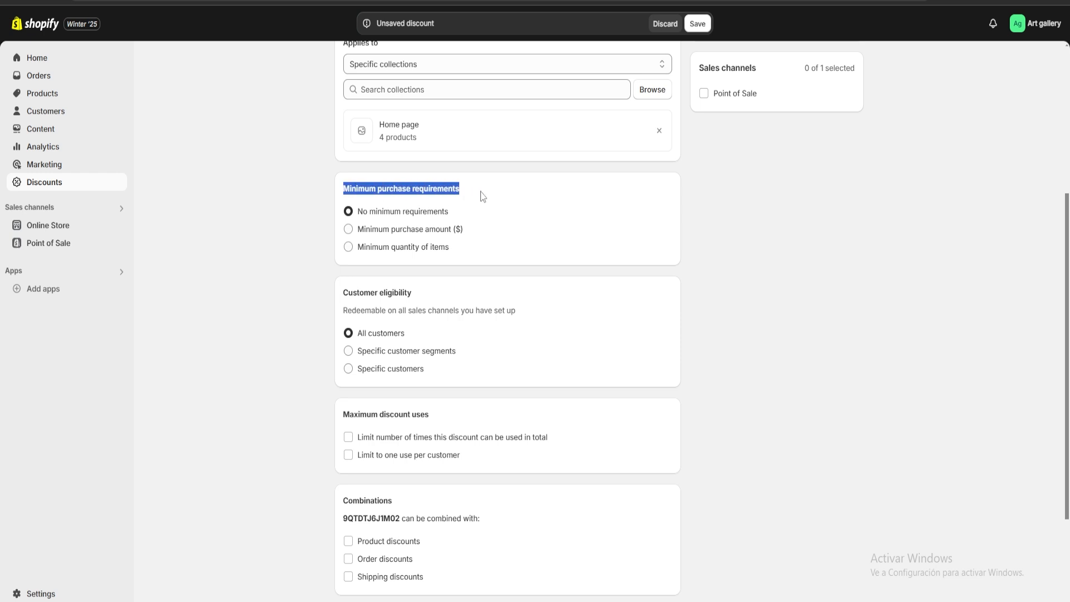
{"action": "left_click", "coordinate": [484, 196]}
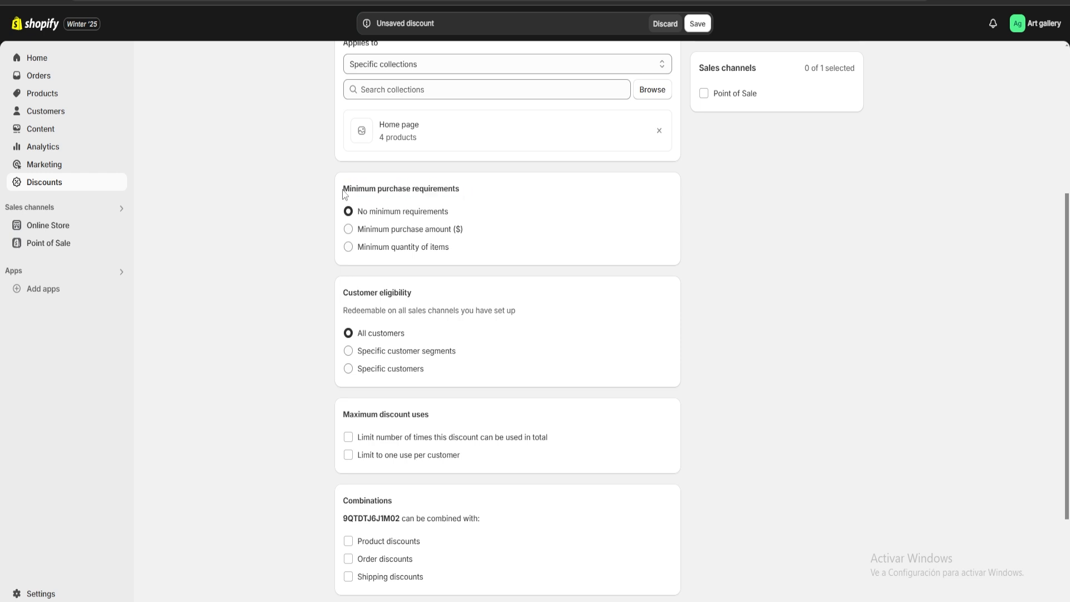
{"action": "left_click_drag", "start_coordinate": [344, 193], "coordinate": [473, 191]}
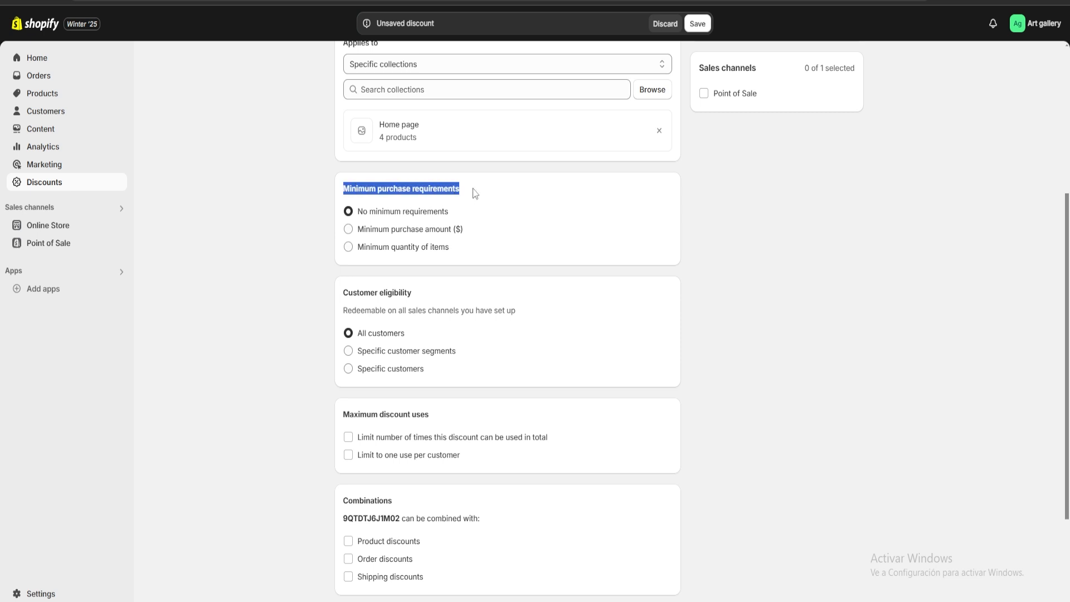
{"action": "left_click", "coordinate": [474, 192]}
{"action": "left_click_drag", "start_coordinate": [346, 292], "coordinate": [437, 289]}
{"action": "left_click", "coordinate": [438, 290]}
{"action": "scroll", "coordinate": [439, 295], "scroll_direction": "down", "scroll_amount": 3}
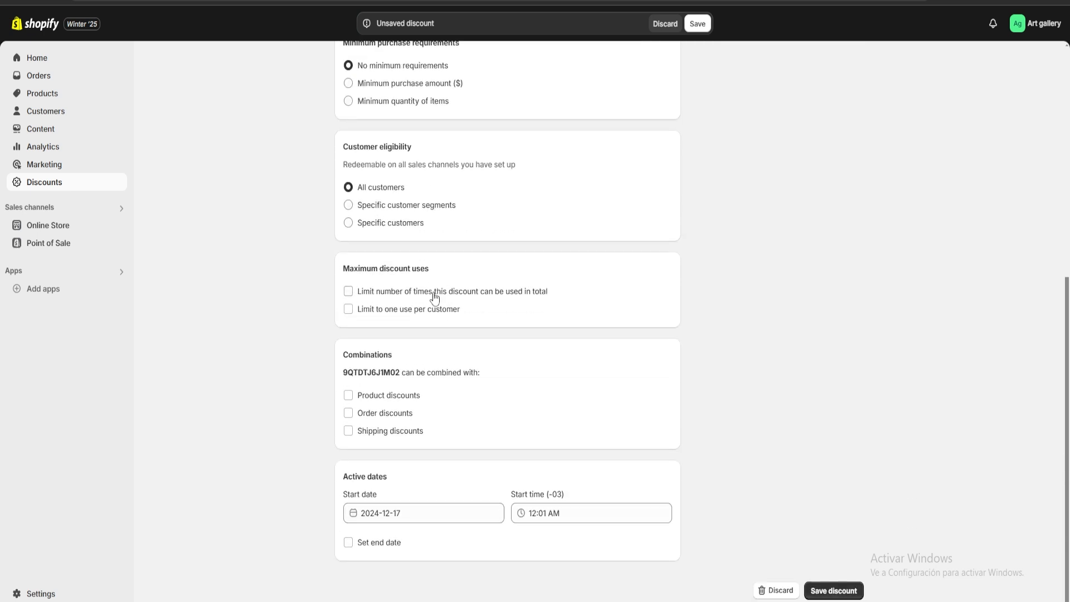
{"action": "left_click_drag", "start_coordinate": [344, 270], "coordinate": [457, 271]}
{"action": "left_click", "coordinate": [478, 274]}
{"action": "left_click_drag", "start_coordinate": [344, 351], "coordinate": [412, 354]}
{"action": "left_click", "coordinate": [451, 348]}
Give the discount an end date of 2024-12-24
{"action": "left_click", "coordinate": [349, 543]}
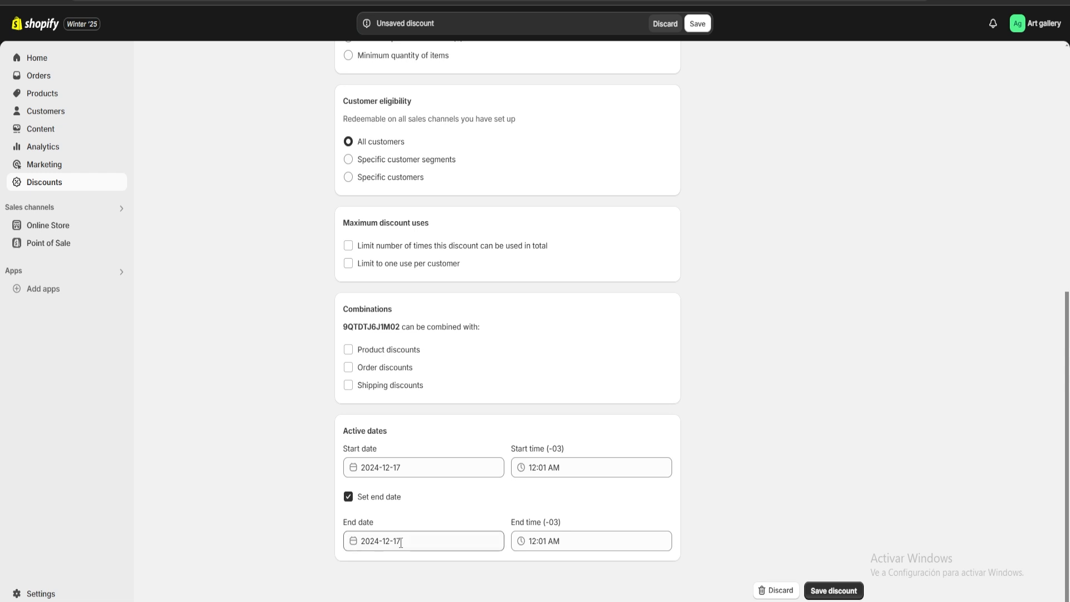
{"action": "left_click", "coordinate": [400, 543]}
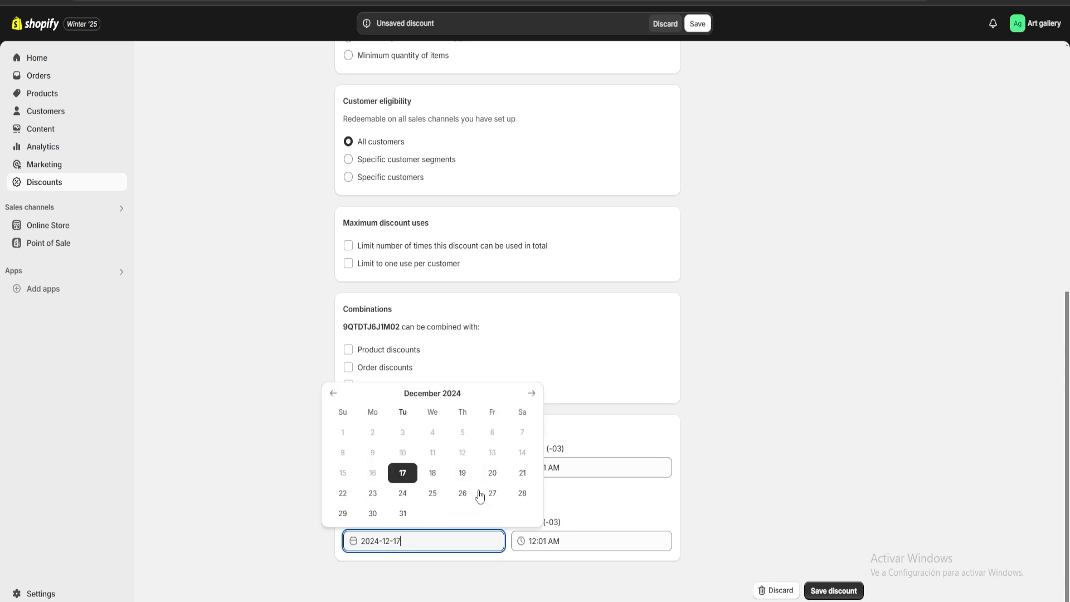
{"action": "left_click", "coordinate": [402, 494]}
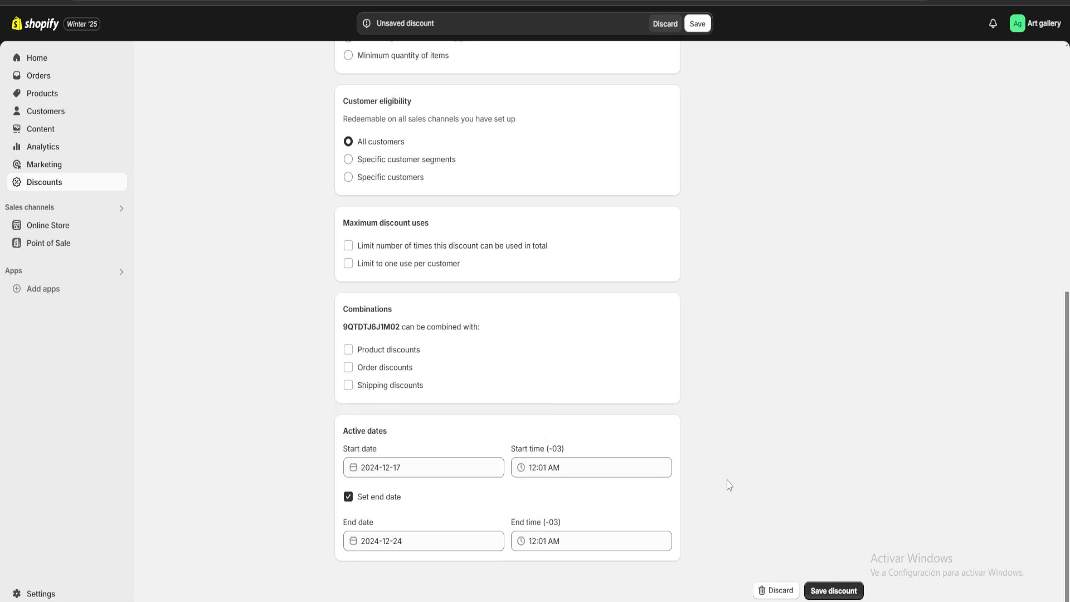
Save the discount and return to the list of discounts
{"action": "left_click", "coordinate": [836, 591]}
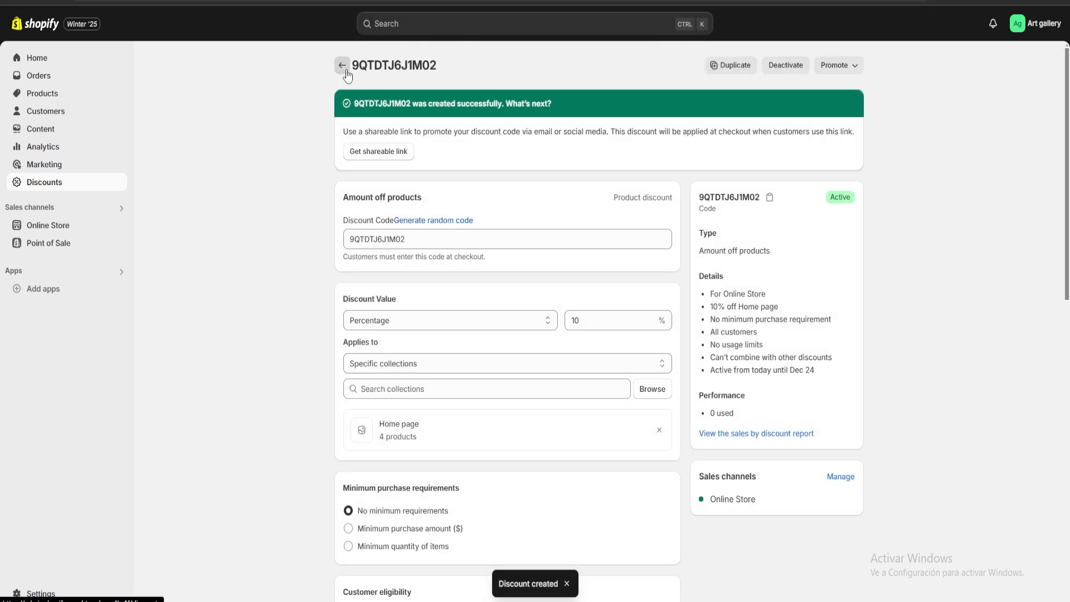
{"action": "left_click", "coordinate": [342, 66]}
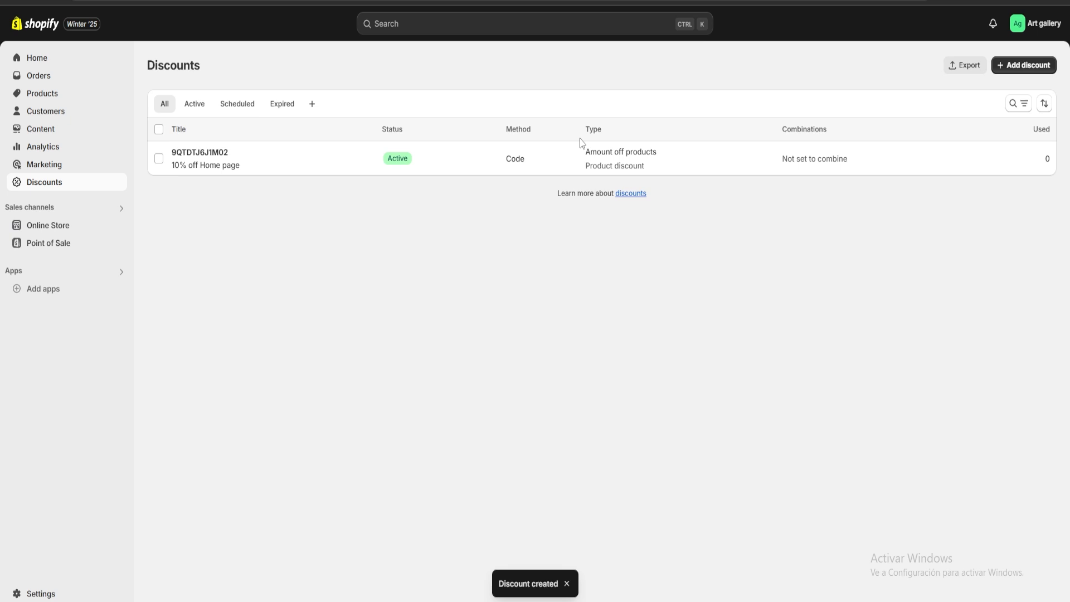